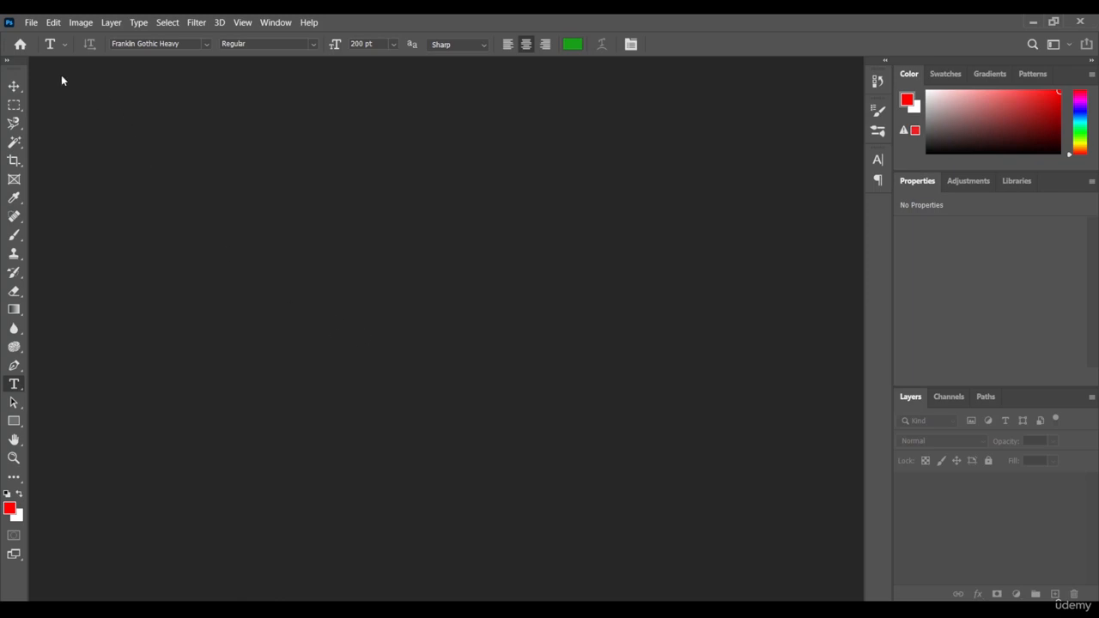
Create a new 1920 x 1080 px document at 72 ppi with a white background.
left_click(31, 22)
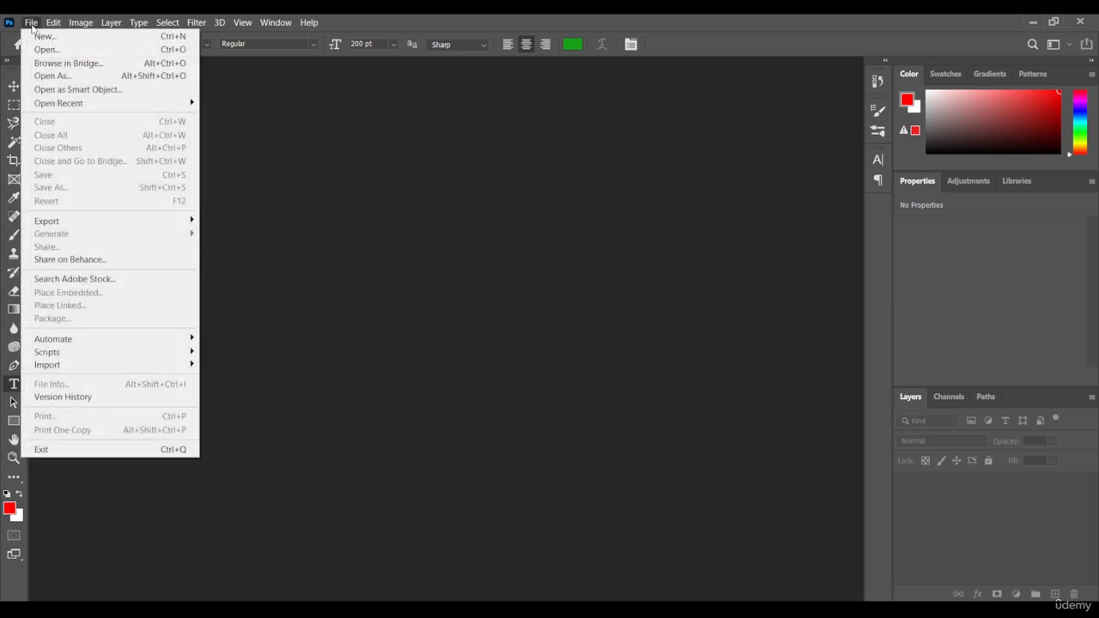
left_click(94, 38)
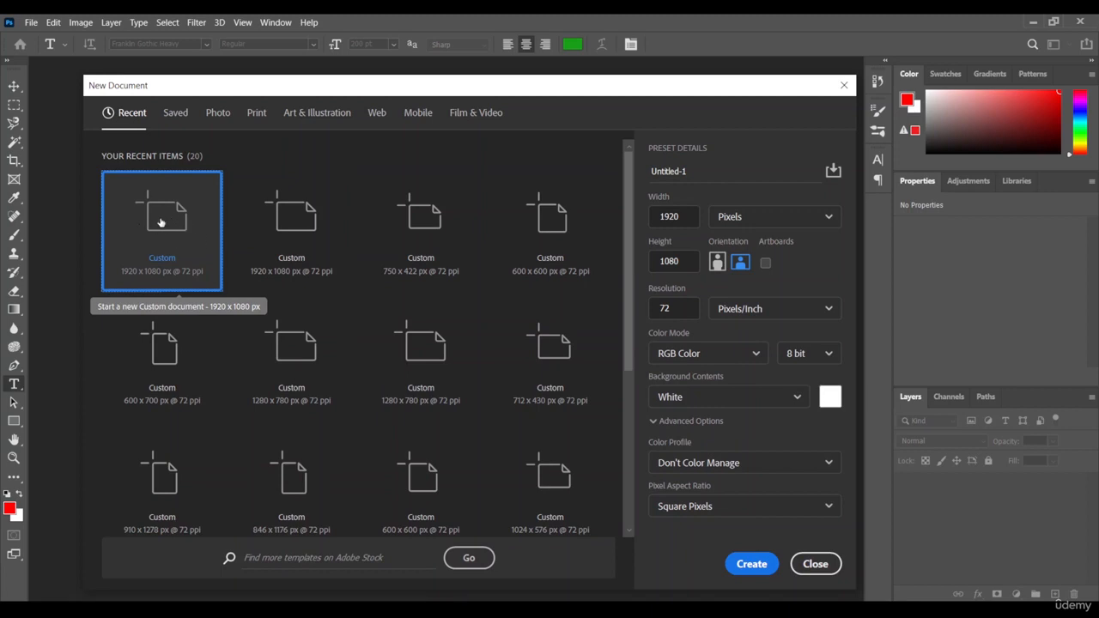
left_click(753, 565)
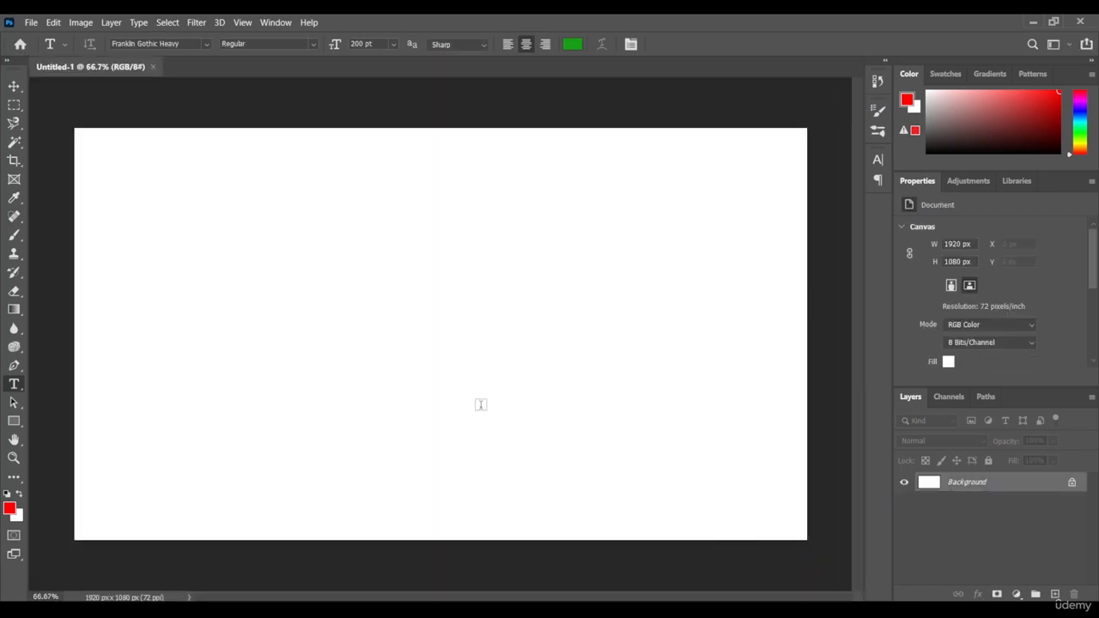
Add the text "Opened-online" across the upper middle of the canvas and commit it.
left_click(400, 334)
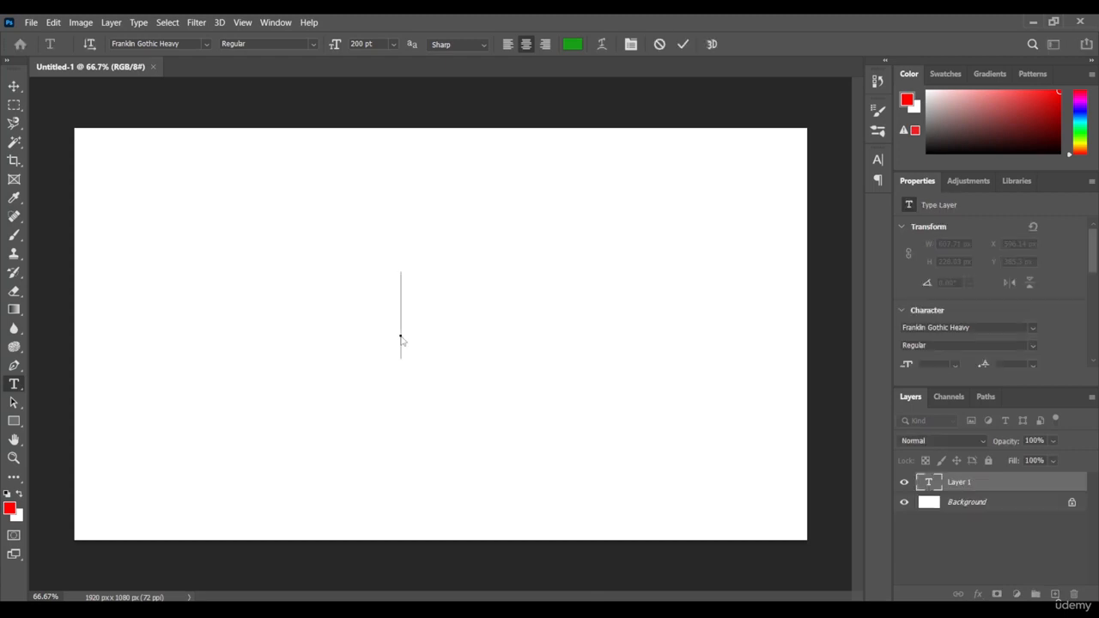
type("0")
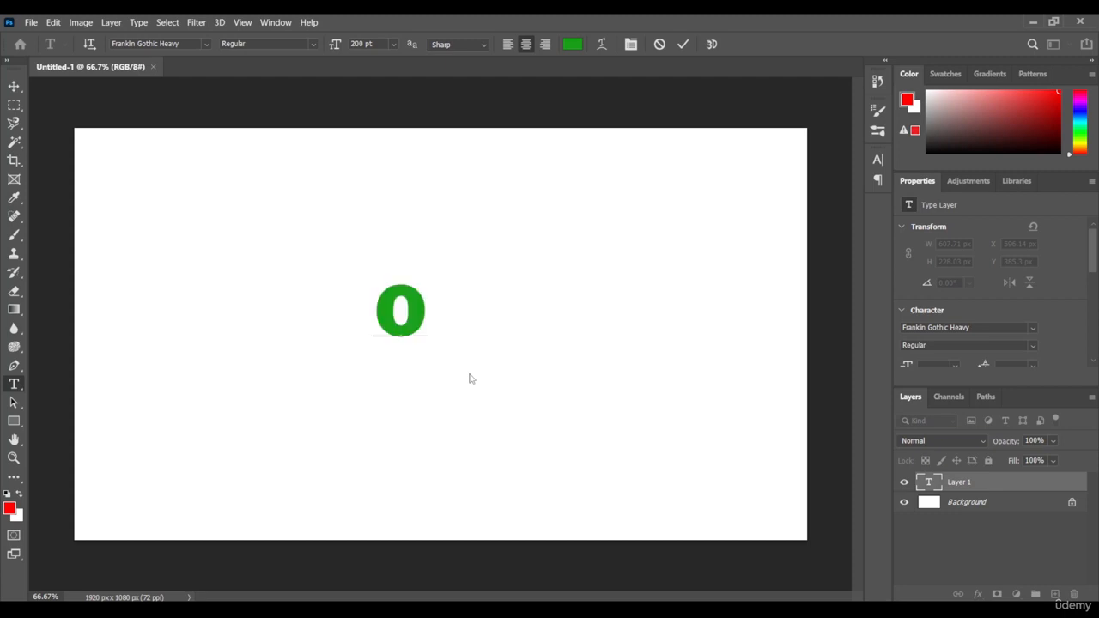
type("p")
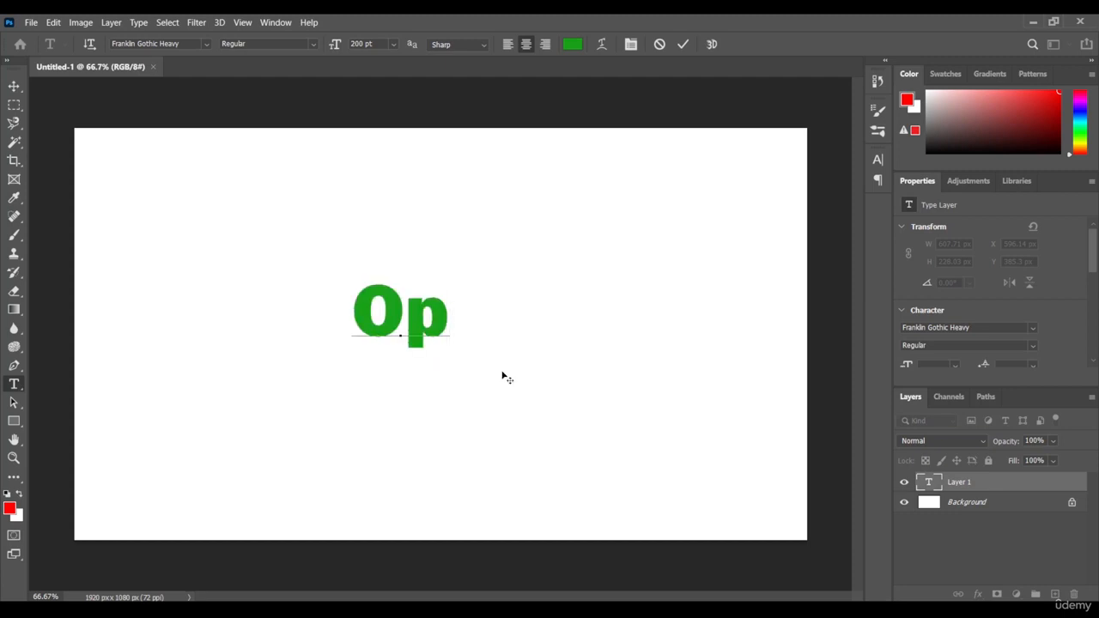
type("ened")
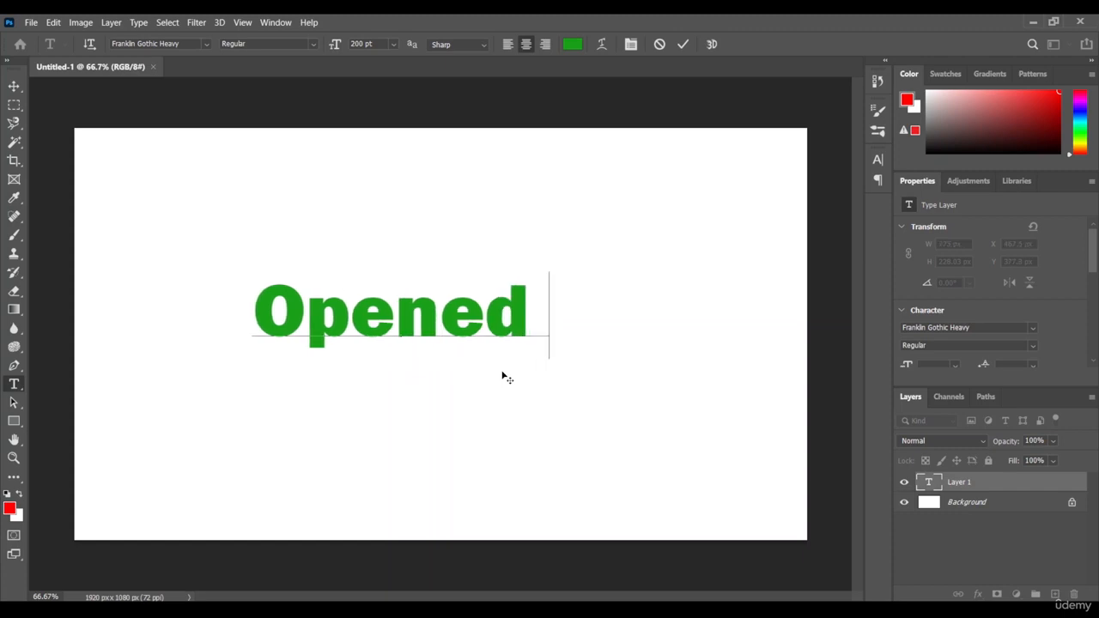
type("-onlin")
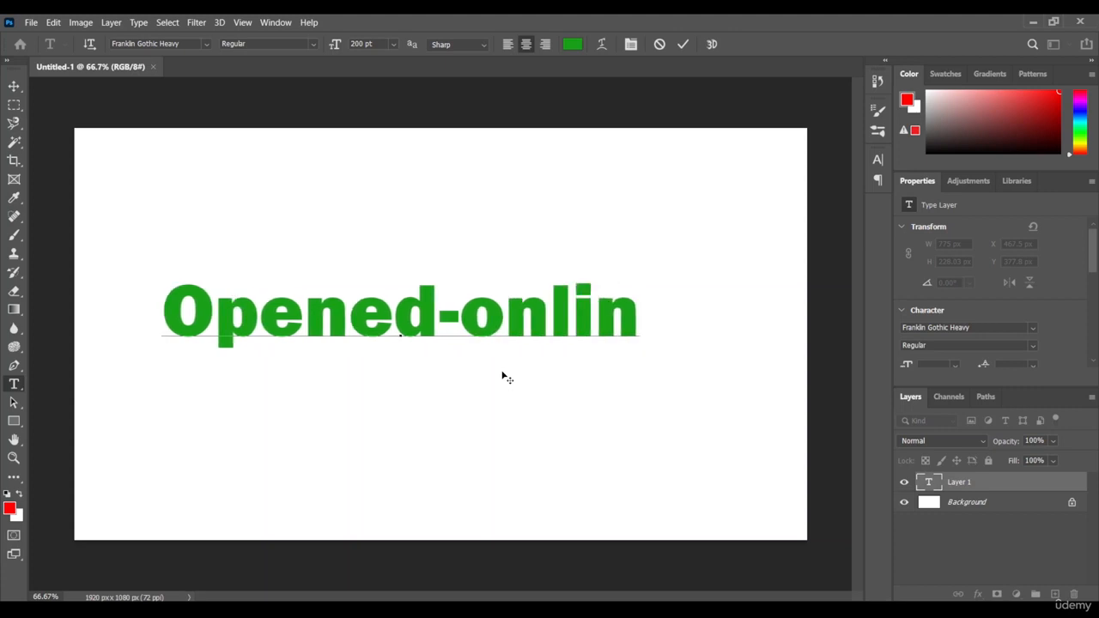
type("e")
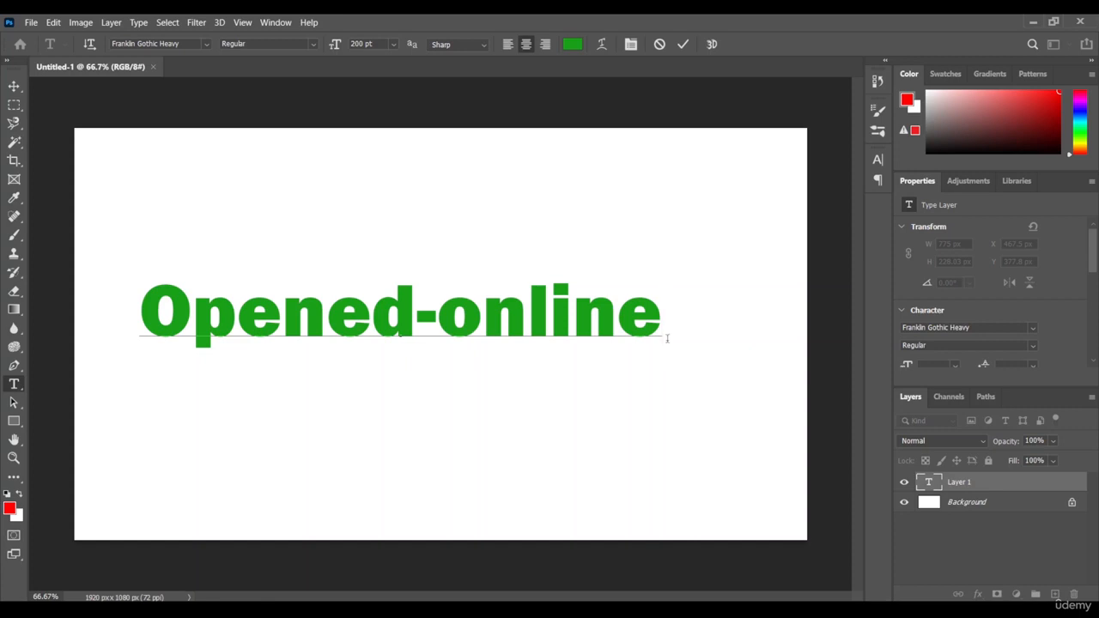
left_click(681, 46)
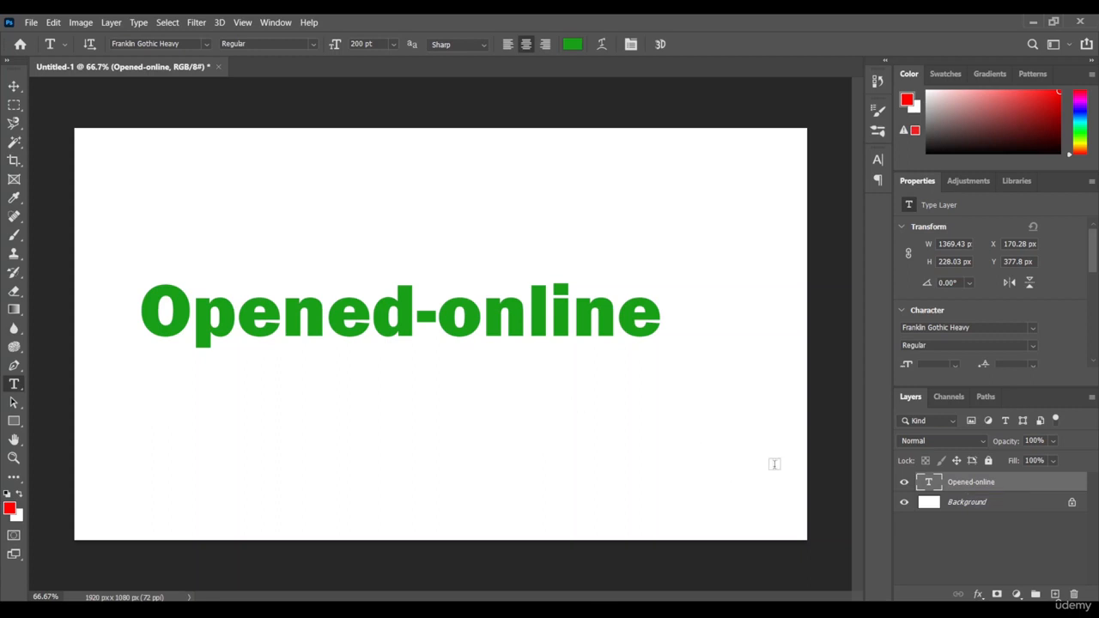
Add a Bevel & Emboss effect to the text layer with depth 105%, size 13 px and soften 12 px.
left_click(978, 594)
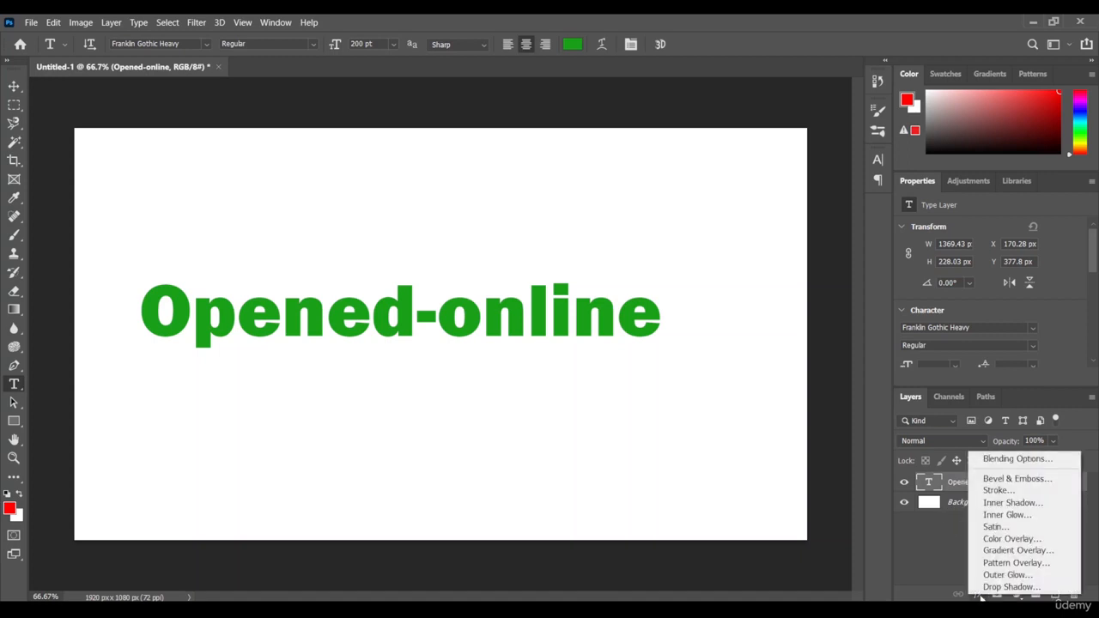
left_click(1033, 485)
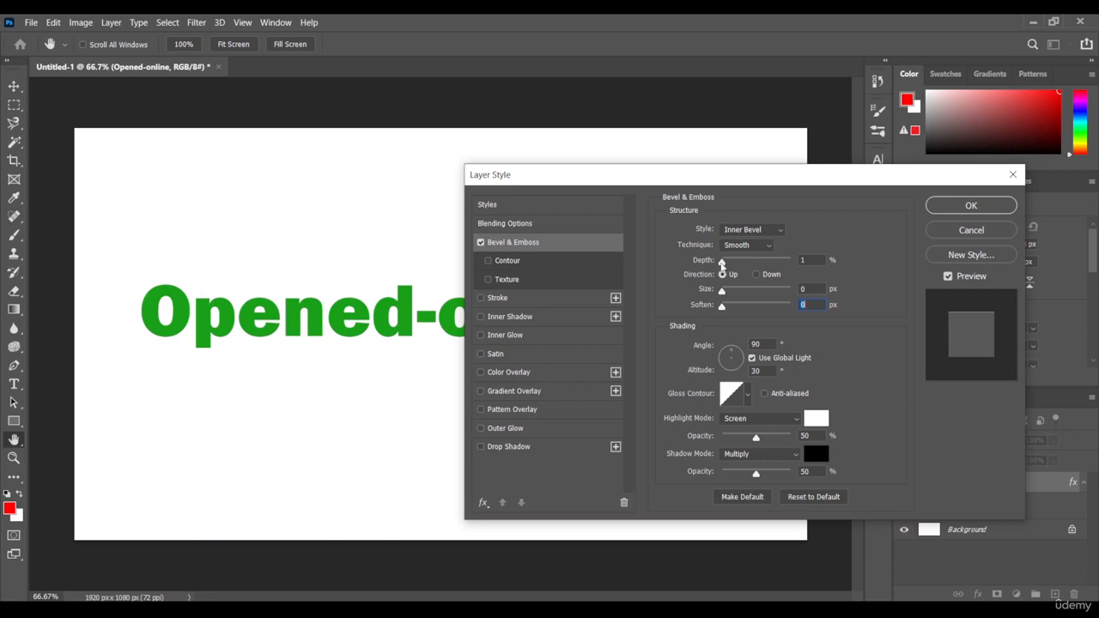
left_click_drag(721, 262, 731, 265)
left_click_drag(721, 294, 729, 296)
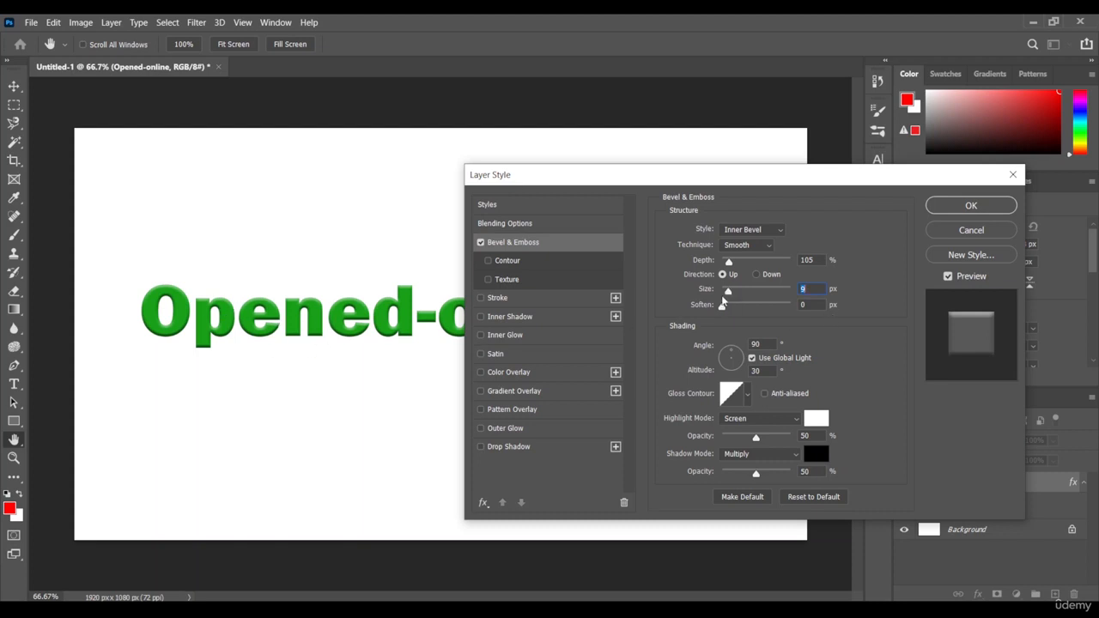
left_click_drag(729, 294, 719, 295)
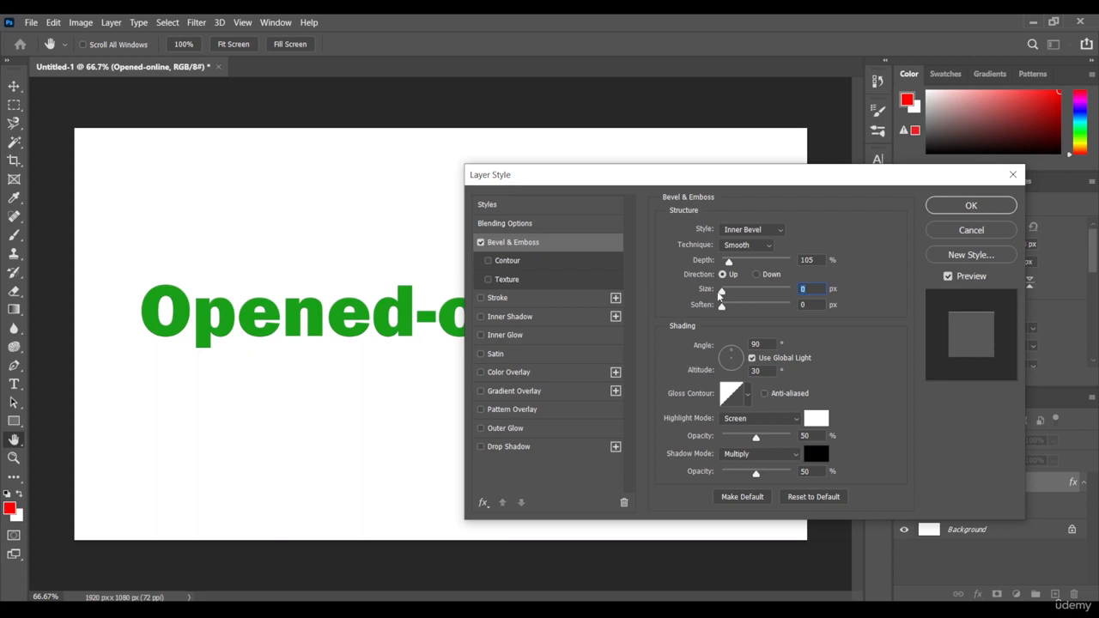
left_click_drag(721, 295, 730, 296)
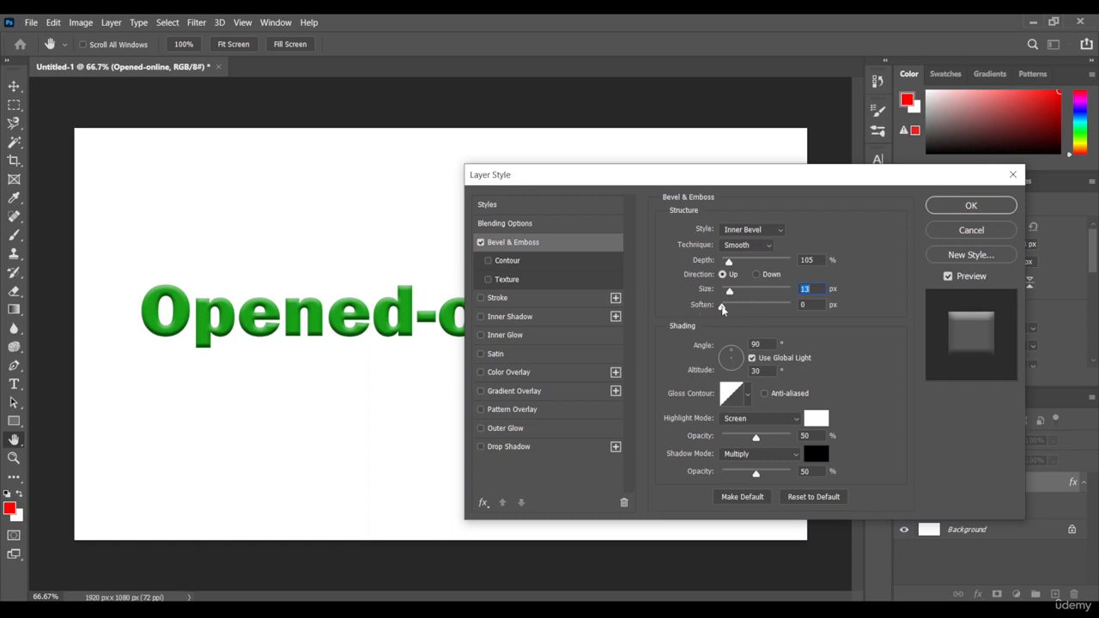
left_click_drag(722, 310, 790, 320)
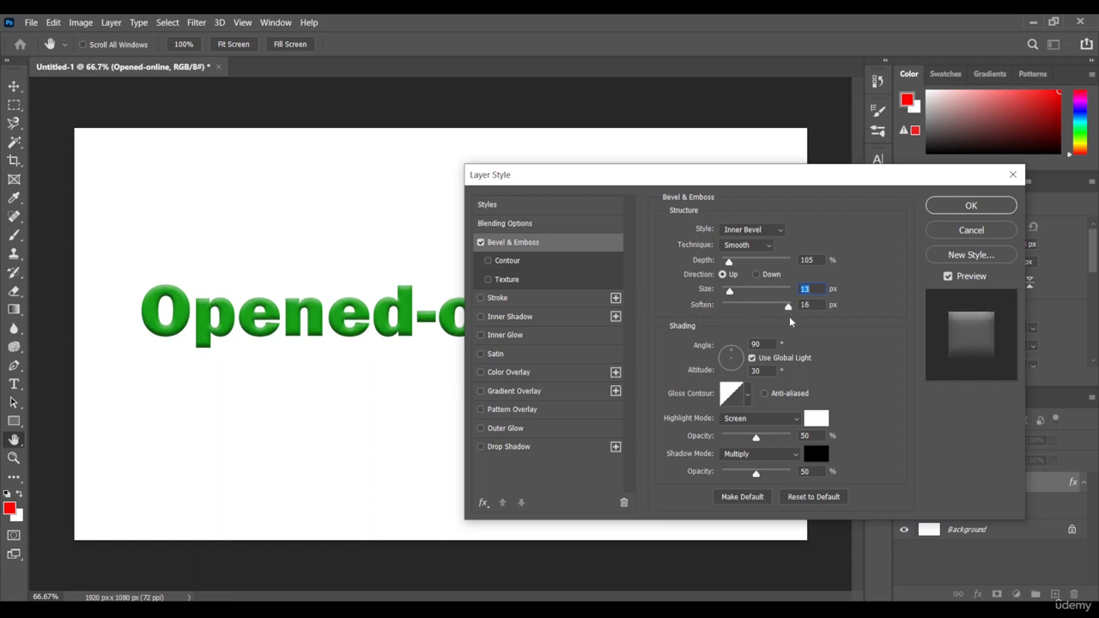
key("Tab")
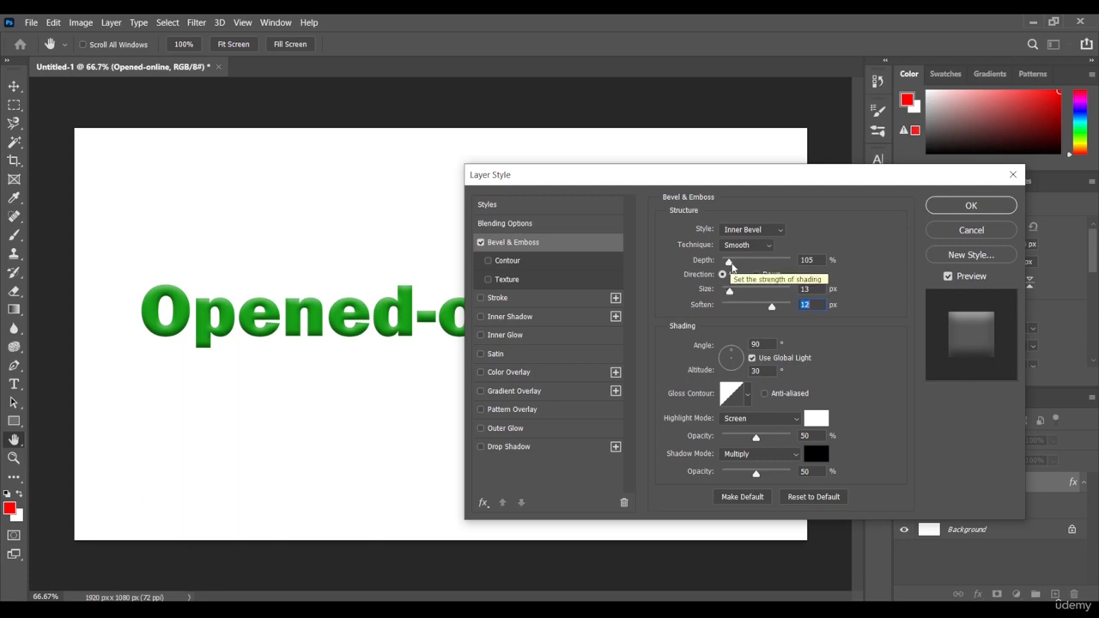
Adjust the bevel's structure to a depth of 136%, a size of 13 px and a soften of 10 px.
left_click_drag(730, 263, 757, 271)
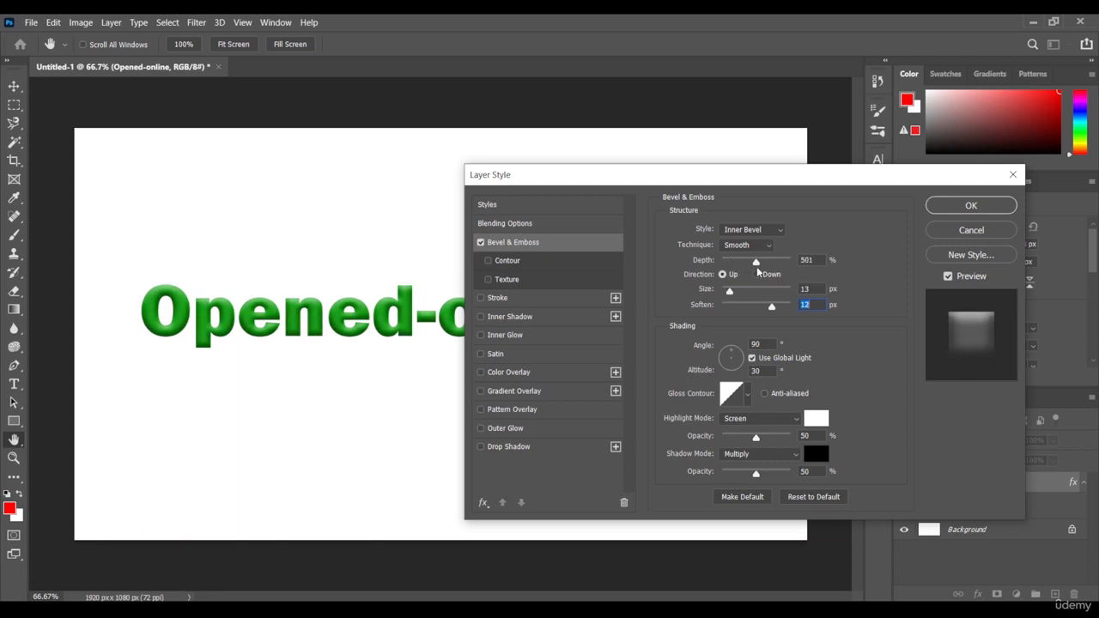
left_click(756, 269)
left_click_drag(755, 264, 737, 265)
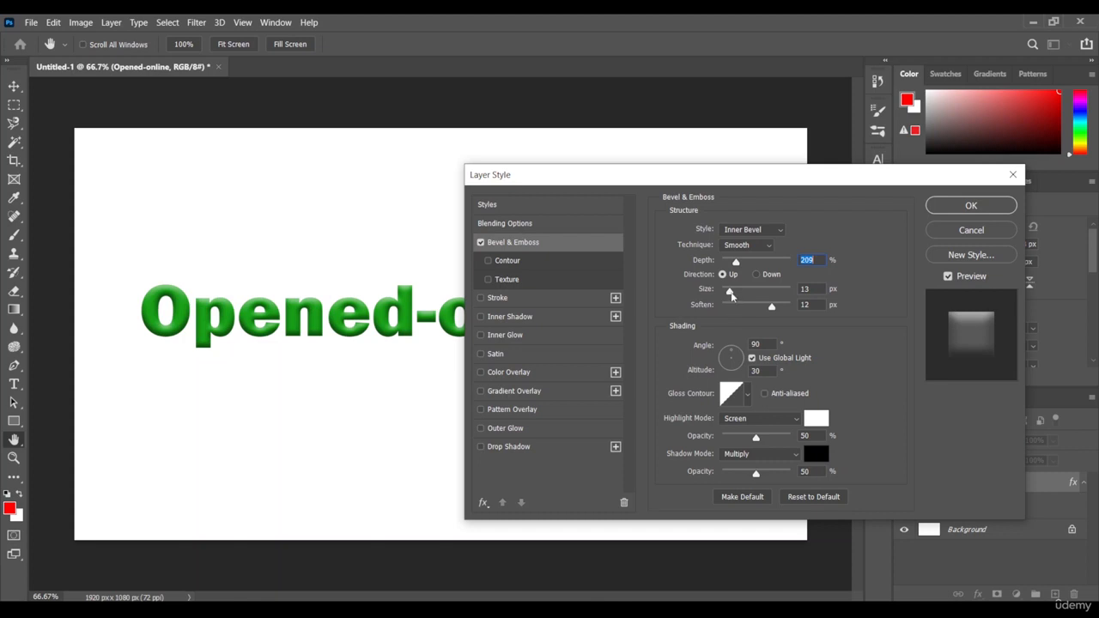
left_click_drag(733, 295, 748, 295)
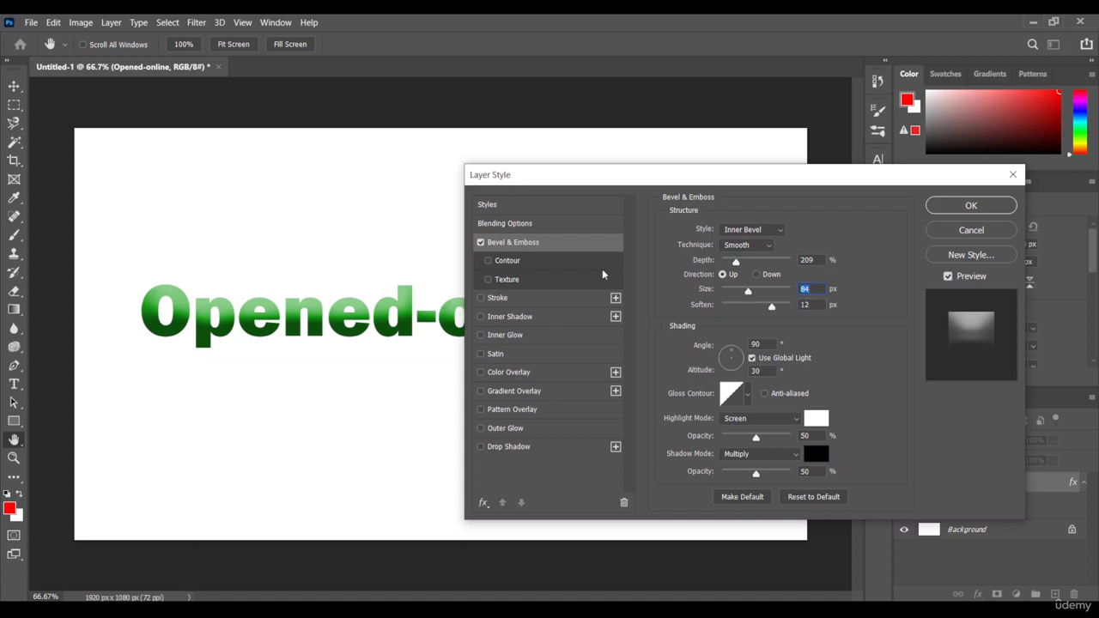
left_click_drag(748, 292, 730, 295)
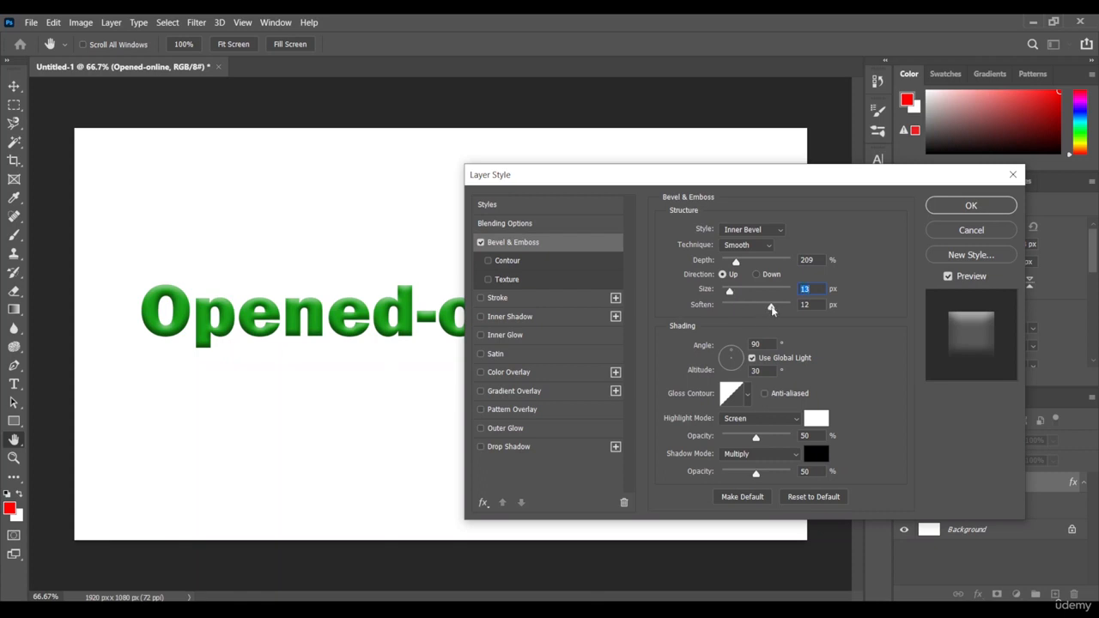
mouse_move(771, 307)
left_mouse_down()
mouse_move(746, 310)
mouse_move(765, 312)
left_mouse_up()
left_click_drag(737, 262, 730, 263)
Try the Outer Bevel, Emboss, Pillow Emboss and Stroke Emboss styles on the text, returning to Inner Bevel.
left_click(752, 230)
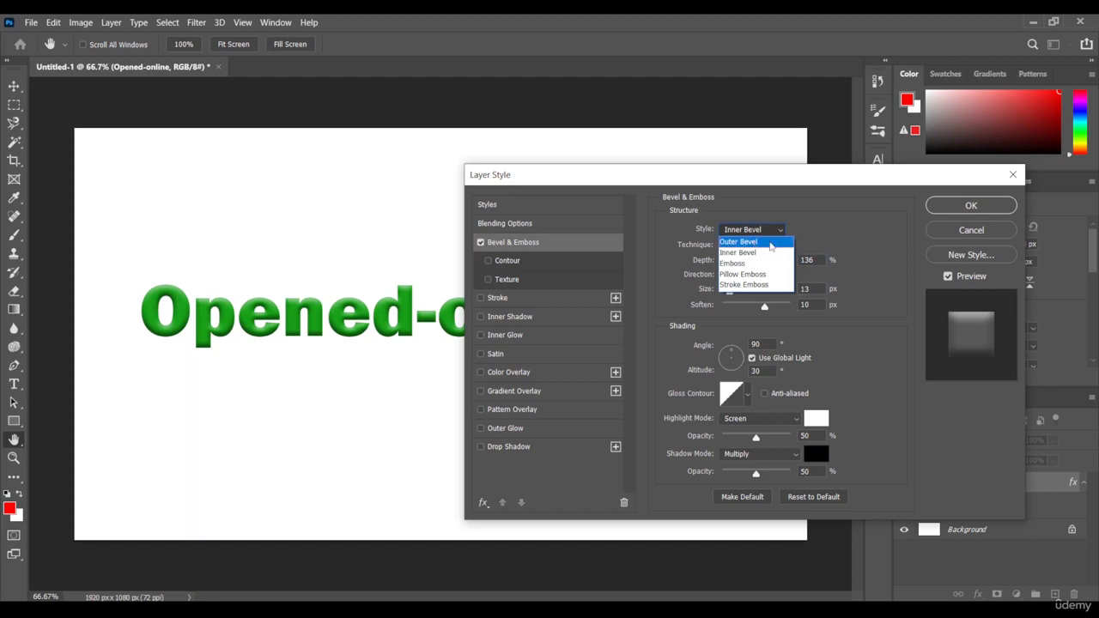
left_click(754, 243)
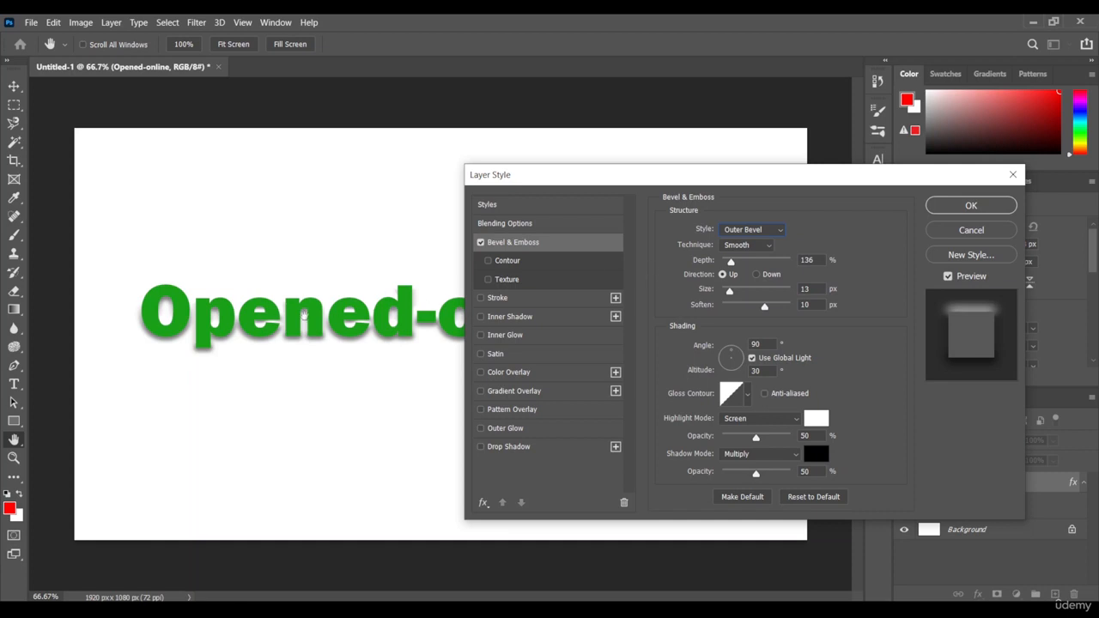
left_click(750, 232)
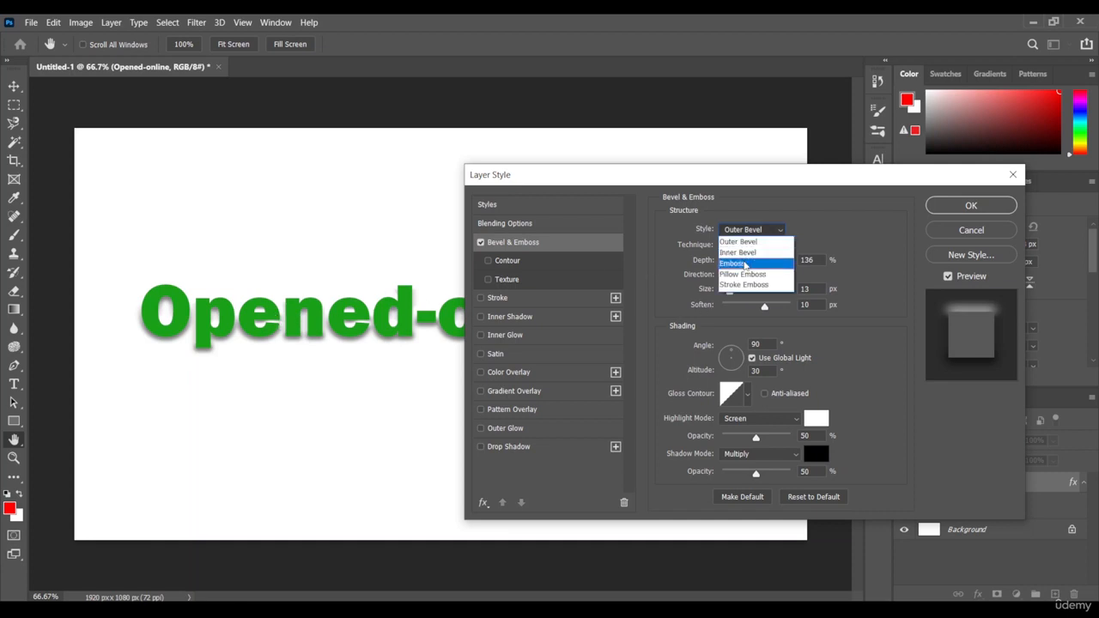
left_click(743, 262)
left_click(764, 232)
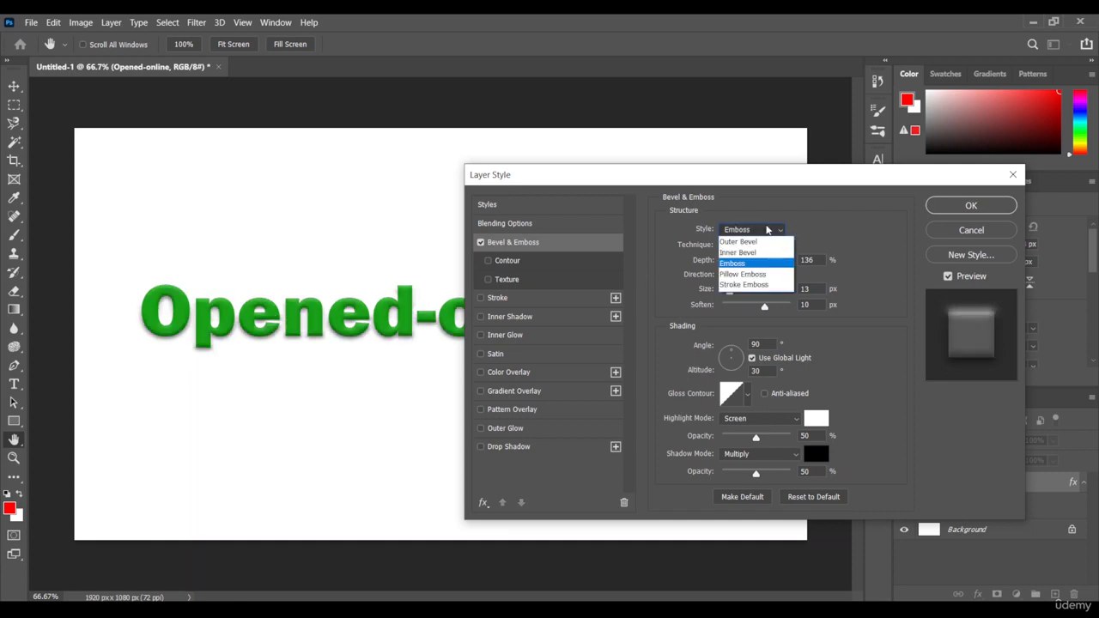
left_click(777, 275)
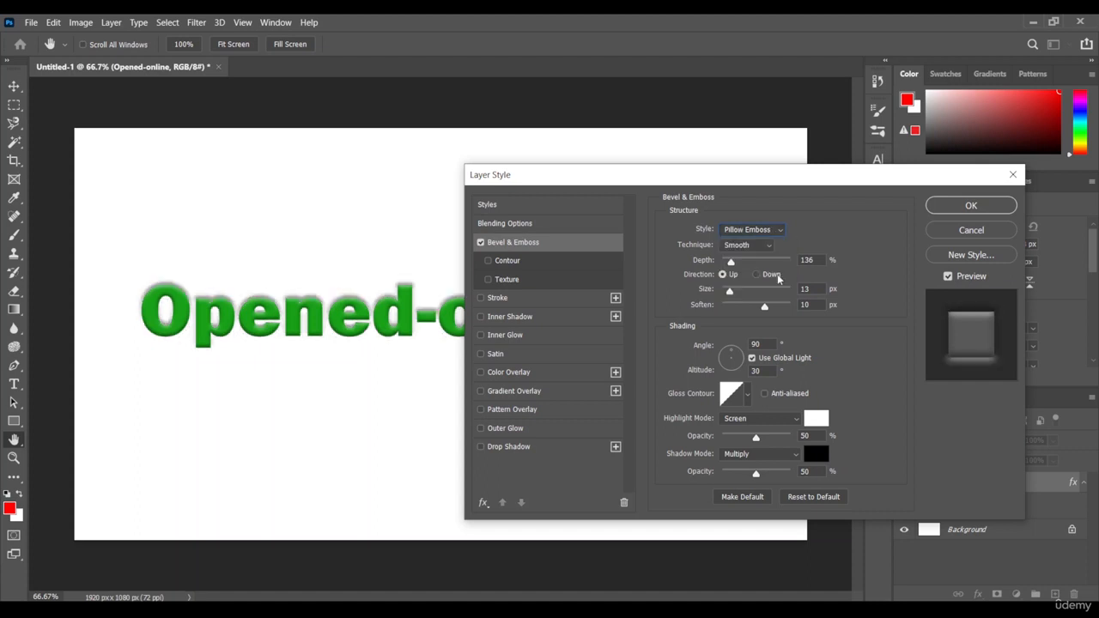
left_click(771, 232)
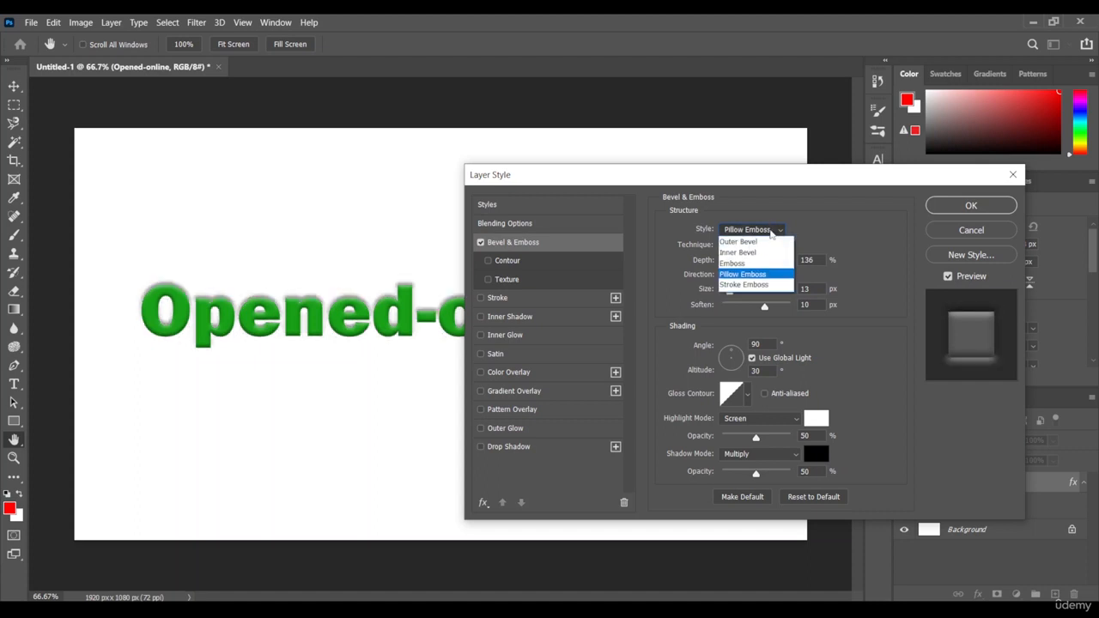
left_click(775, 284)
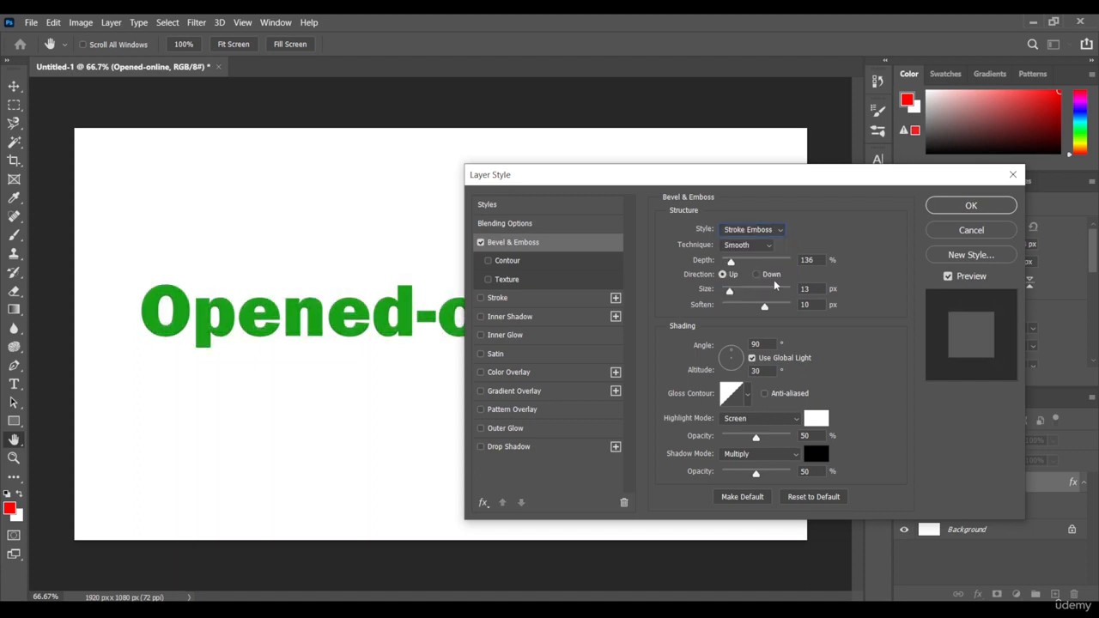
left_click(749, 232)
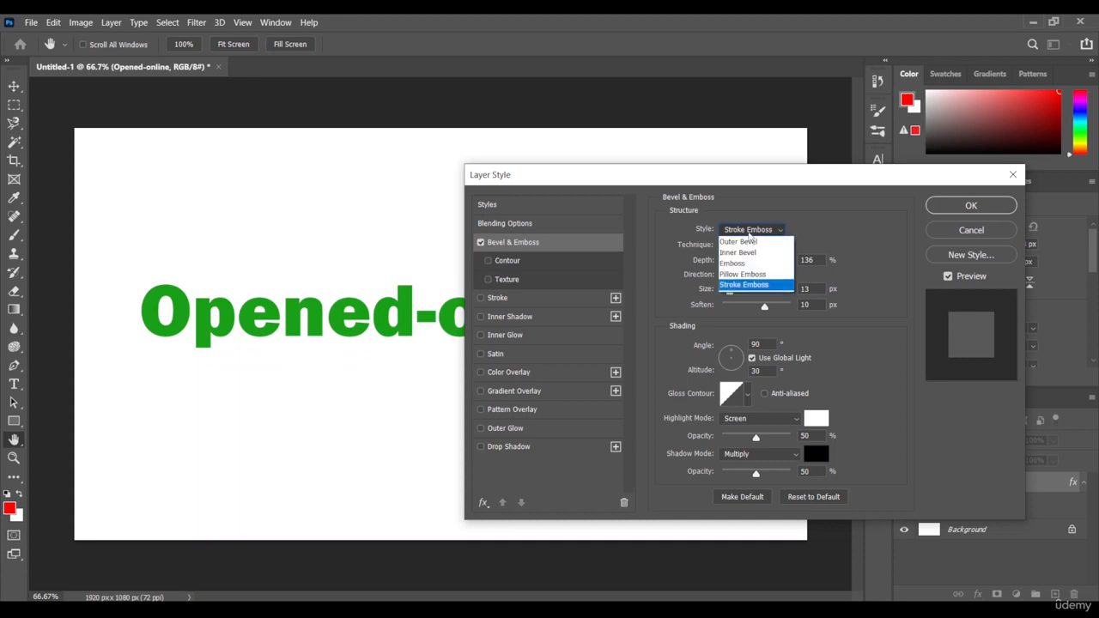
left_click(758, 252)
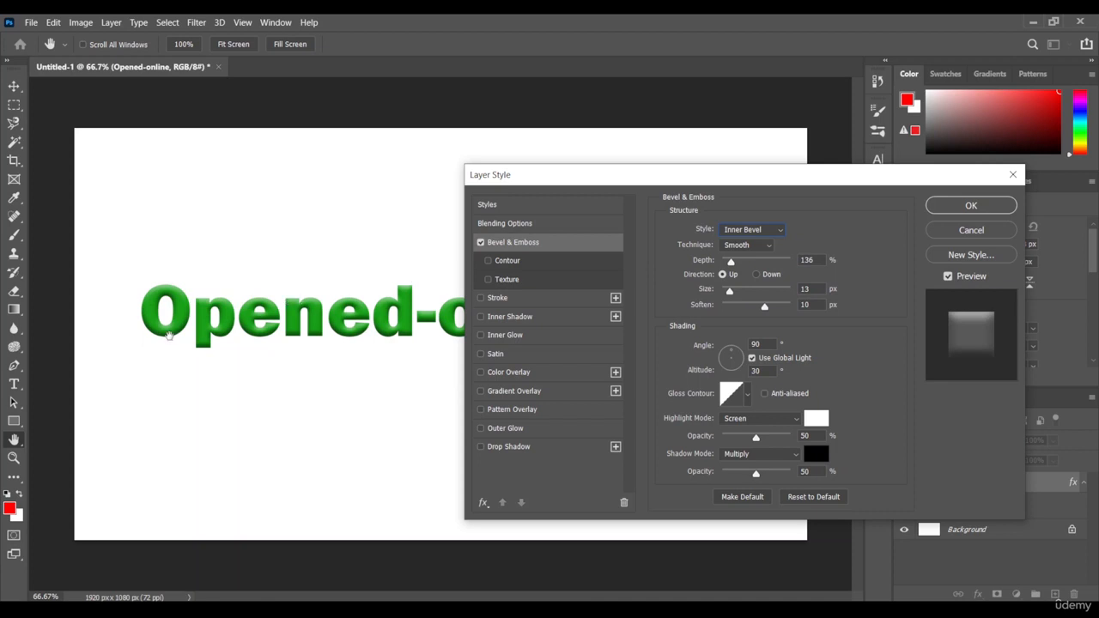
Compare the bevel's Down and Up directions on the text, ending on Up.
left_click(757, 274)
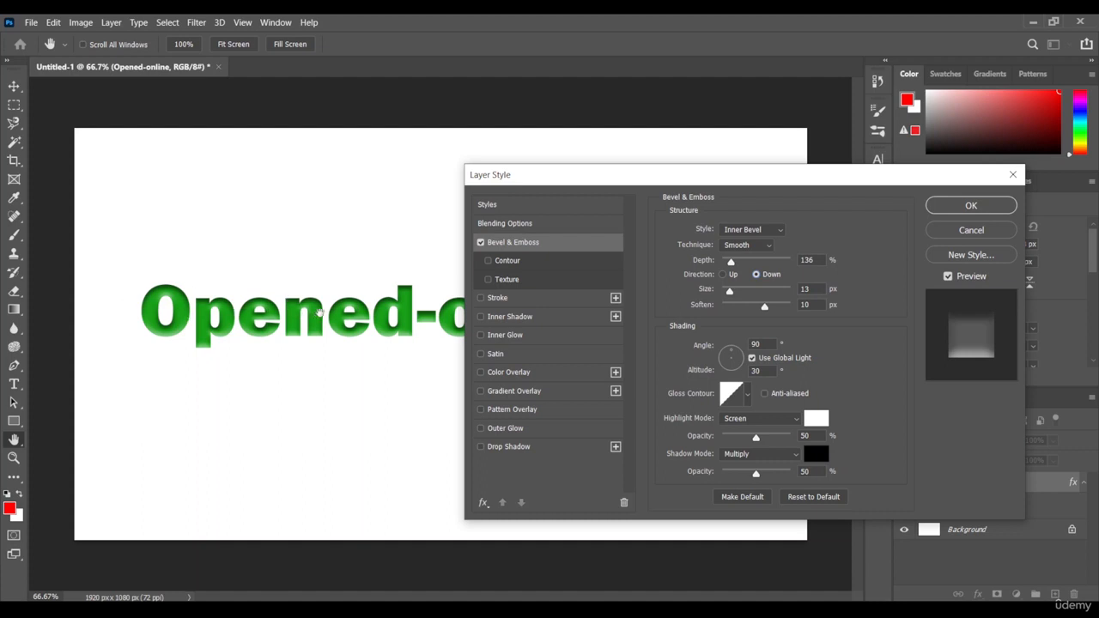
left_click(723, 275)
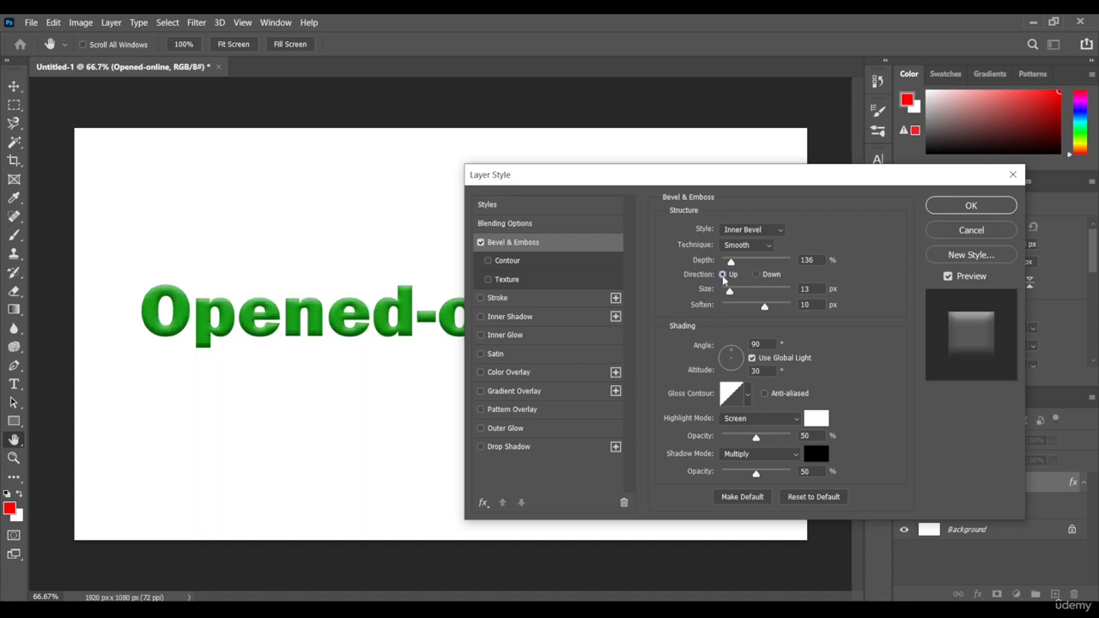
left_click(754, 274)
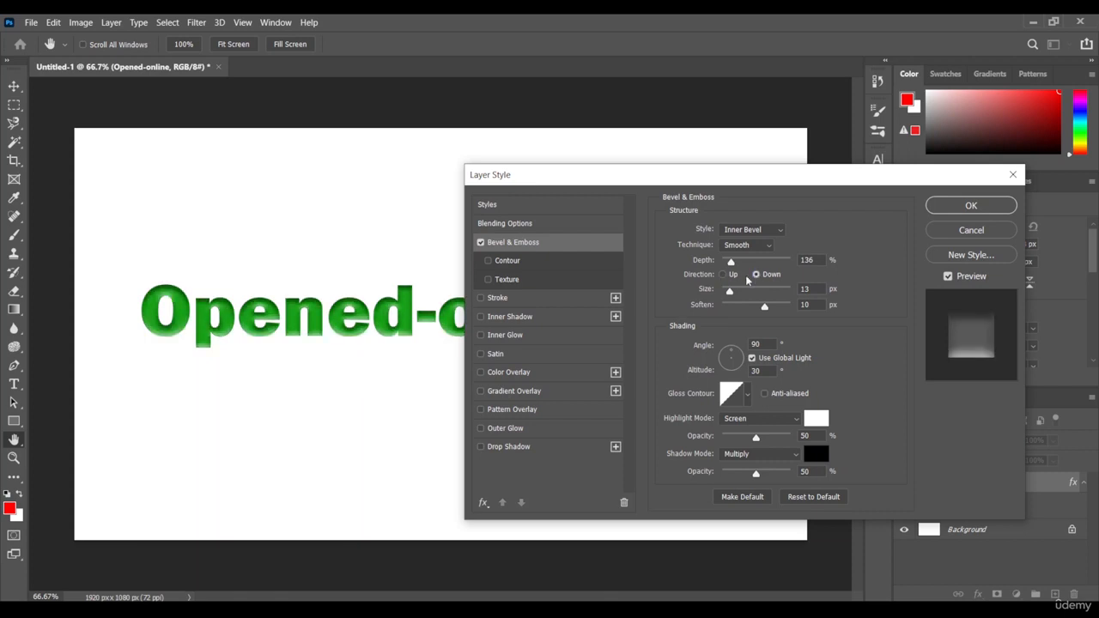
left_click(724, 274)
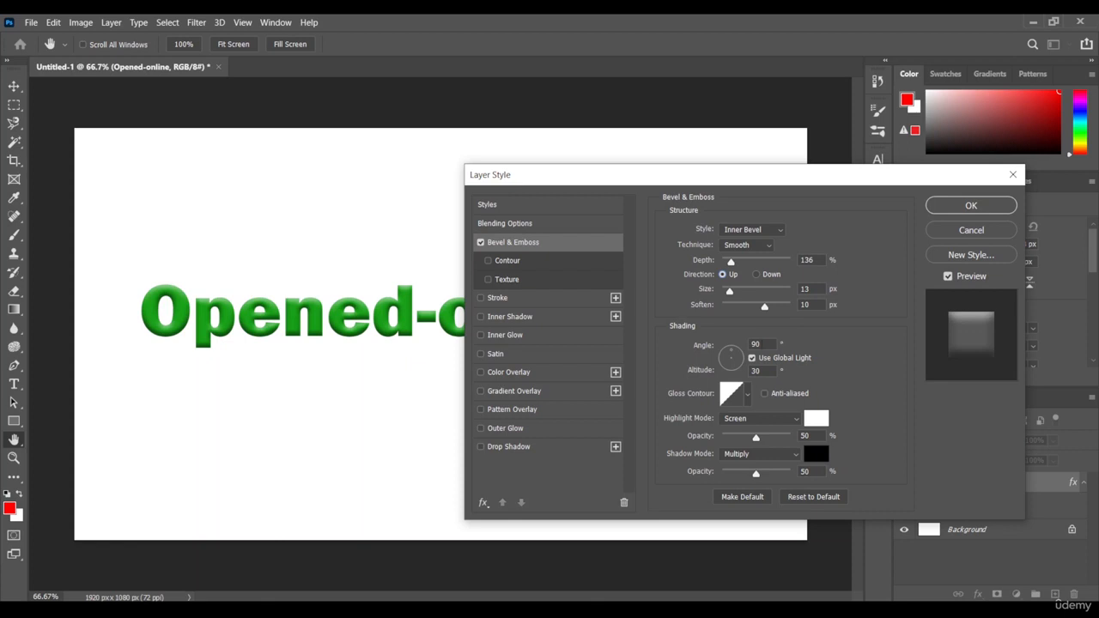
Try several light directions for the bevel's shading, ending on an angle of 102° and an altitude of 21°.
left_click(740, 362)
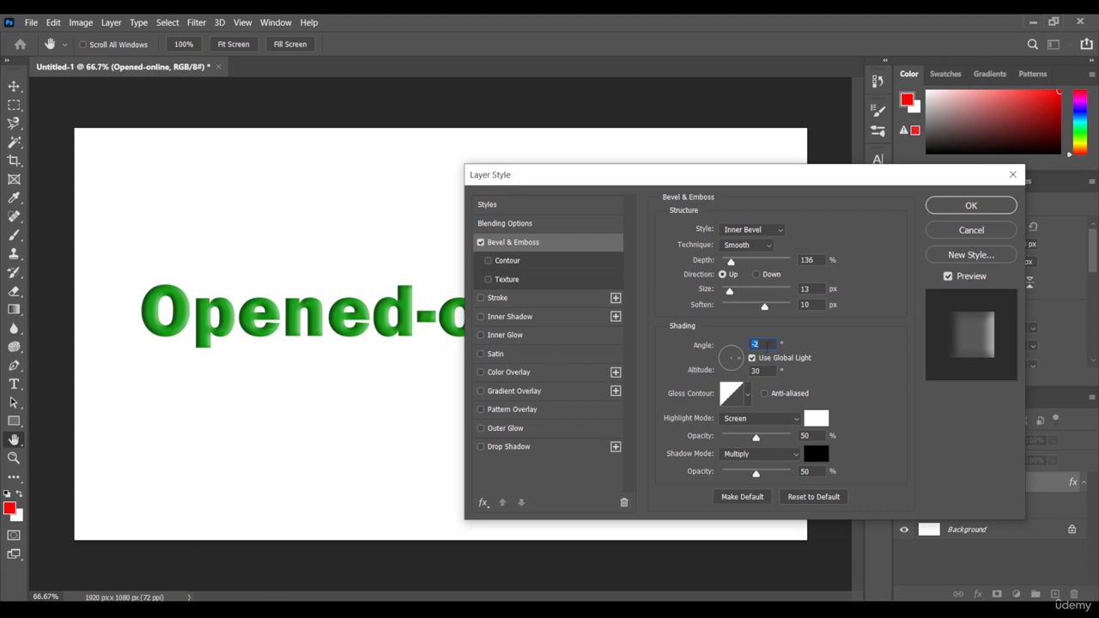
left_click(733, 366)
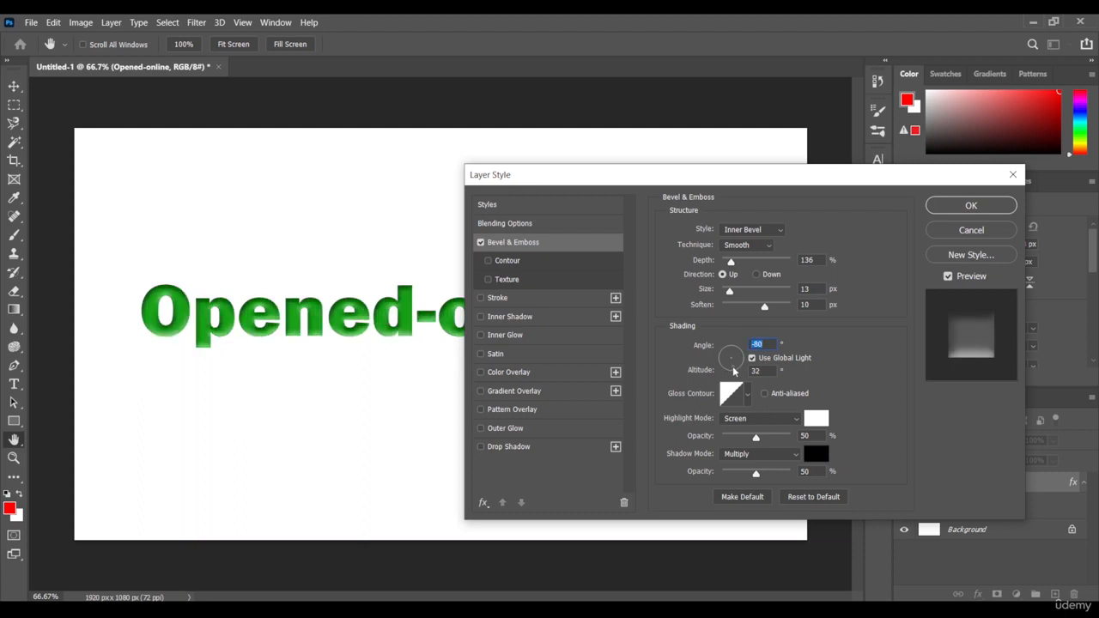
left_click(723, 358)
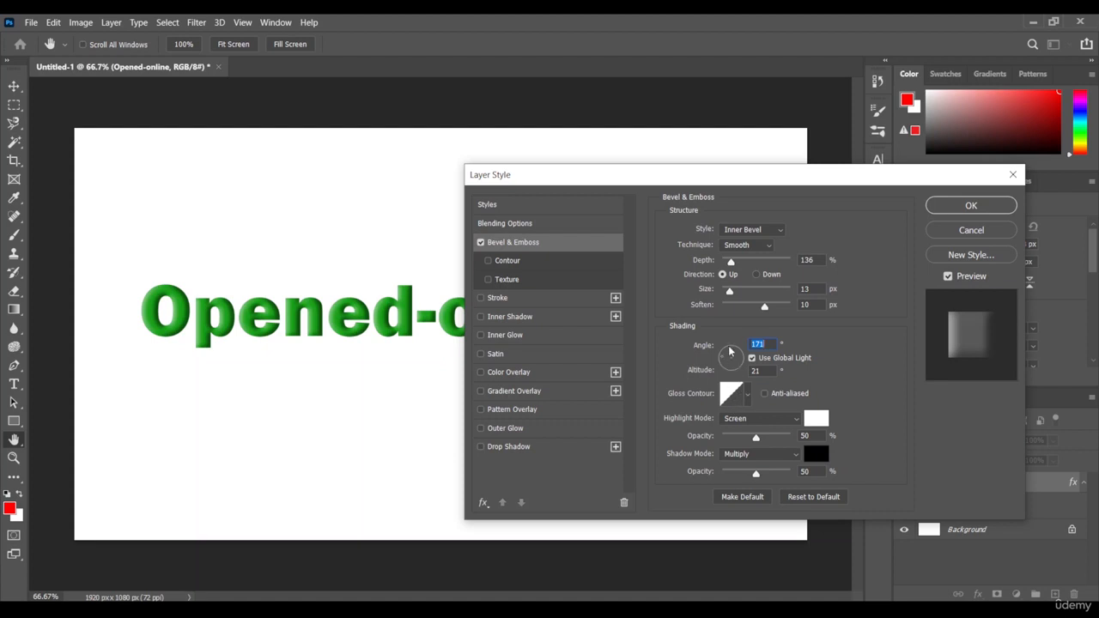
left_click(729, 351)
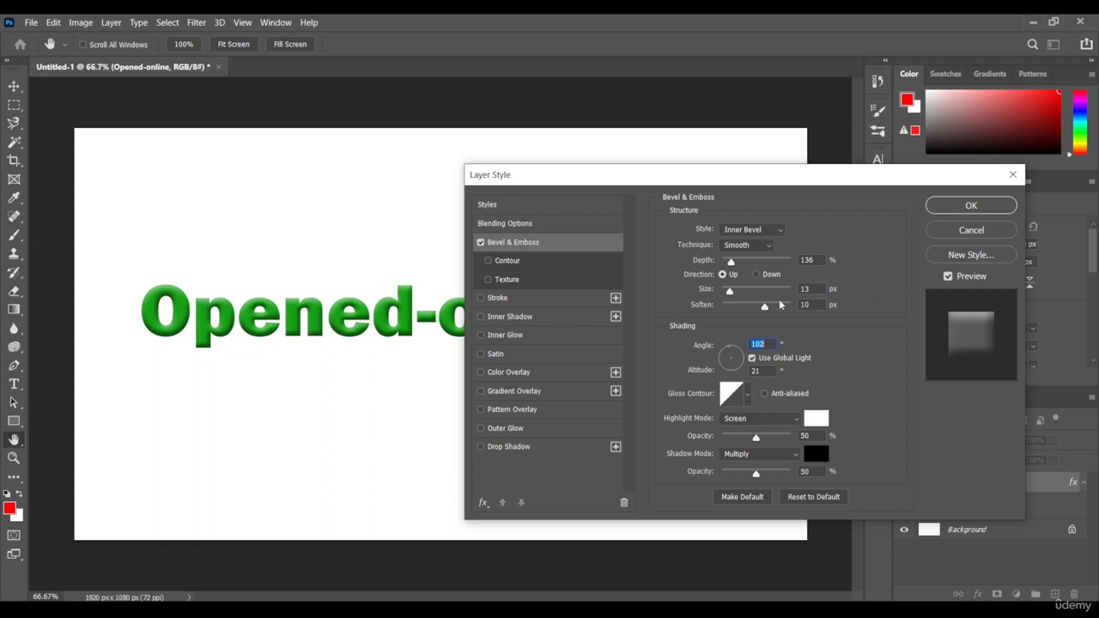
Try the different gloss contour presets on the bevel, returning to the straight diagonal contour.
left_click(746, 393)
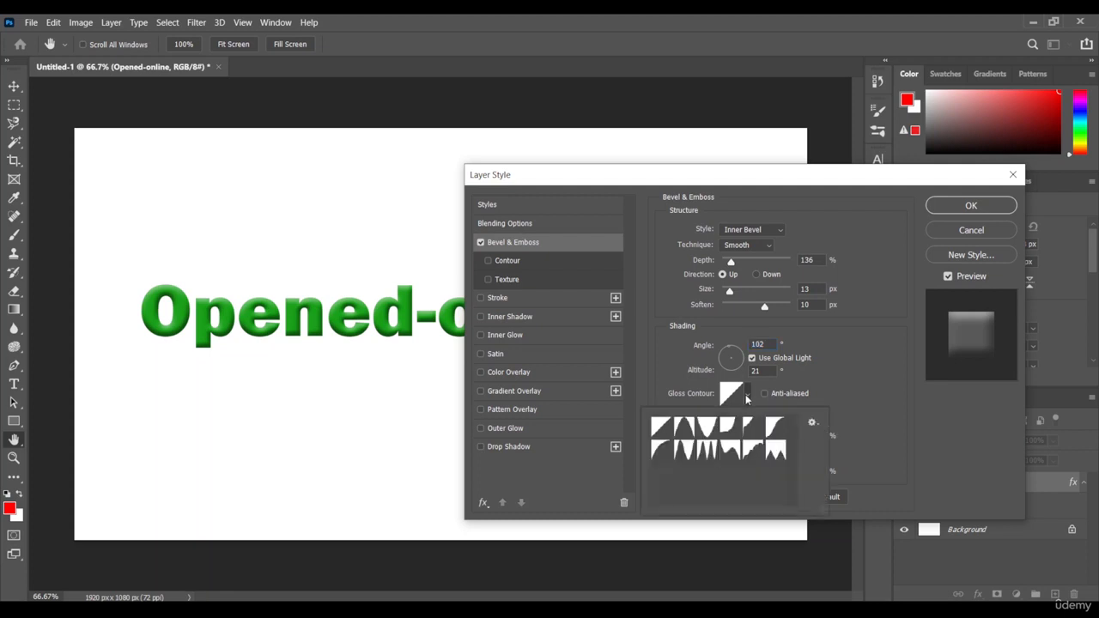
left_click(707, 451)
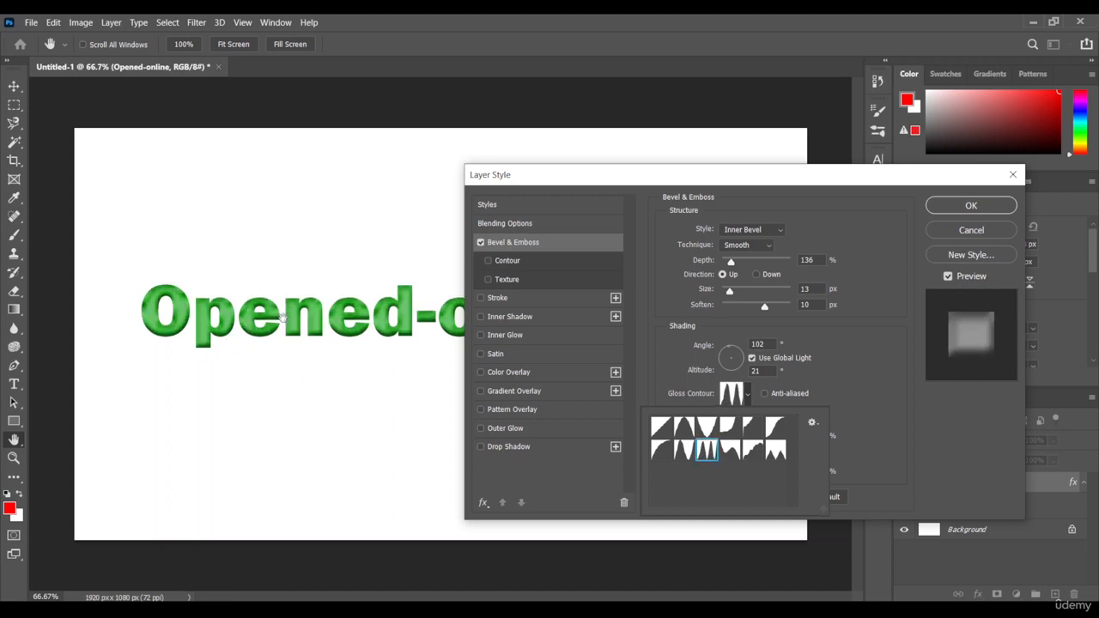
left_click(659, 427)
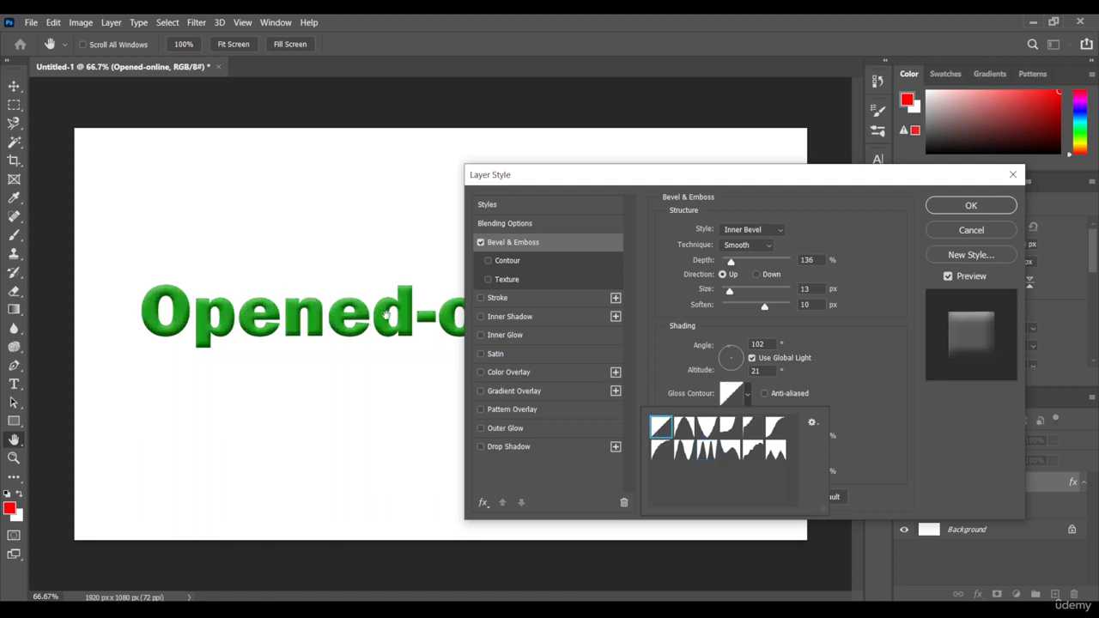
left_click(685, 427)
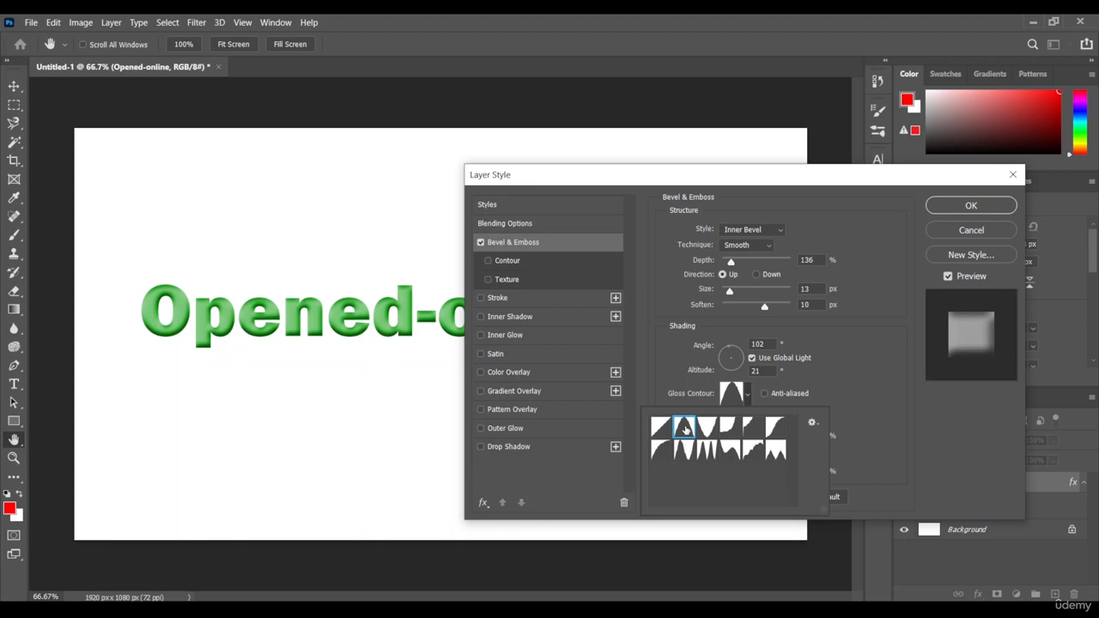
left_click(706, 427)
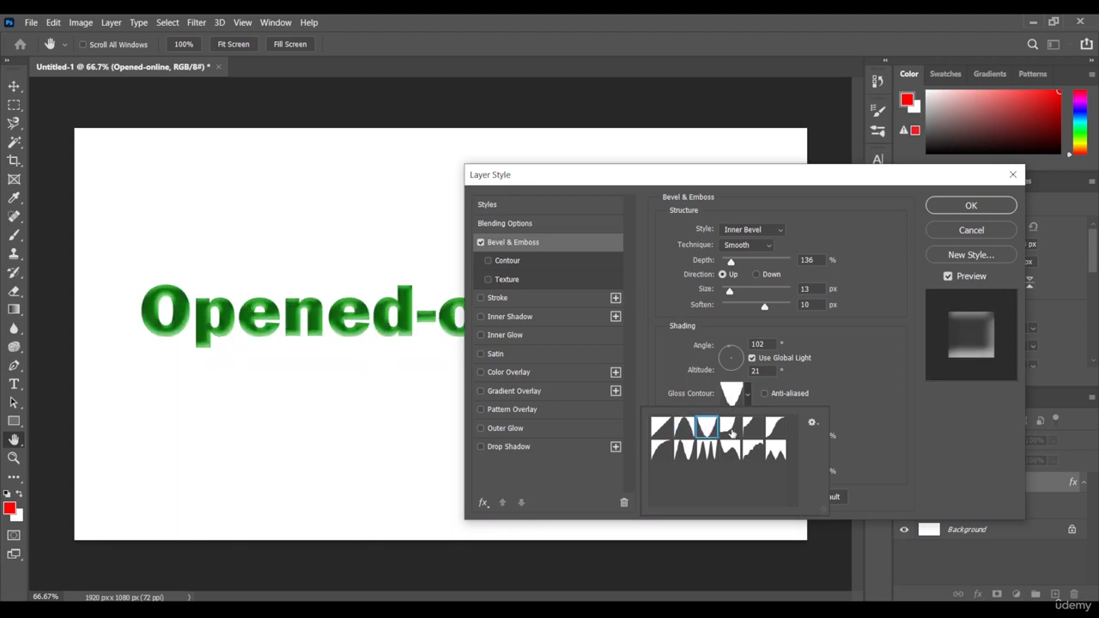
left_click(730, 429)
left_click(750, 427)
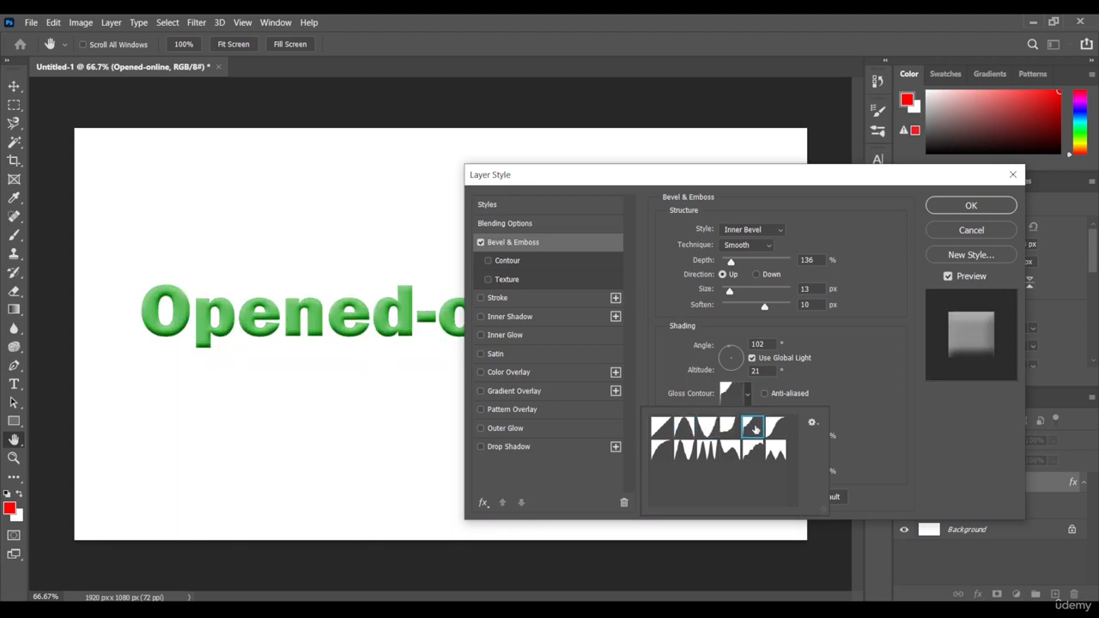
left_click(774, 427)
left_click(775, 449)
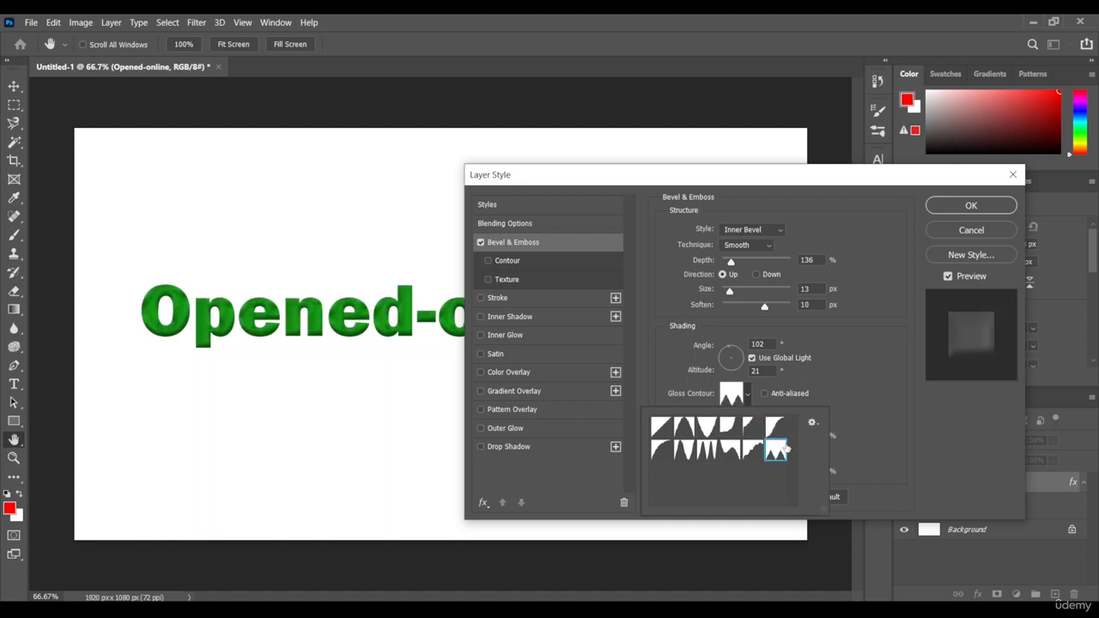
left_click(752, 449)
left_click(729, 450)
left_click(705, 450)
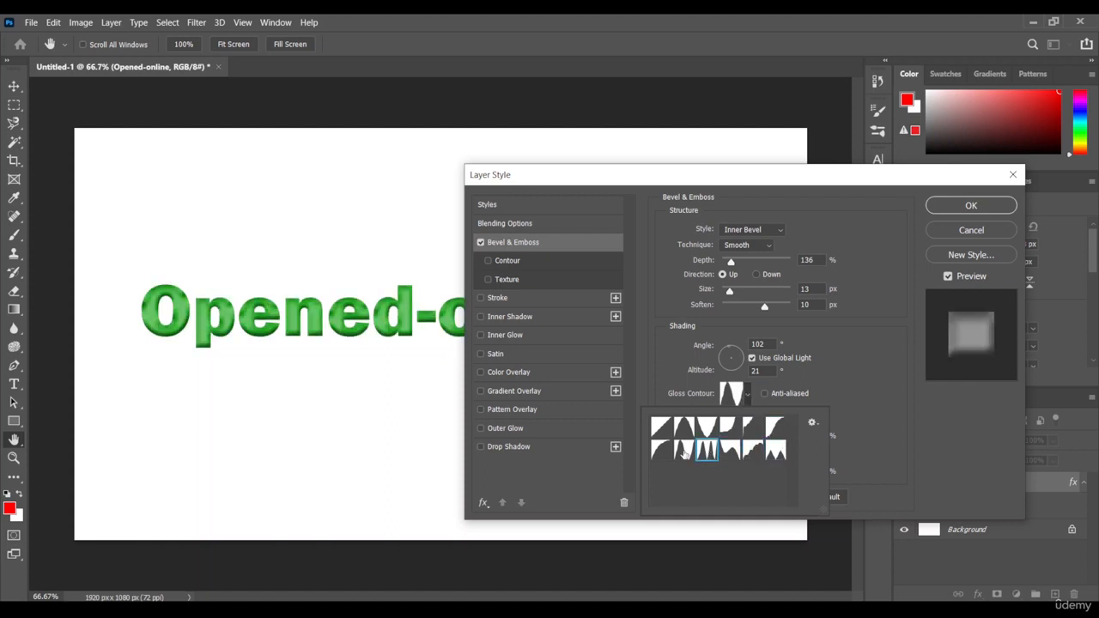
left_click(683, 450)
left_click(661, 450)
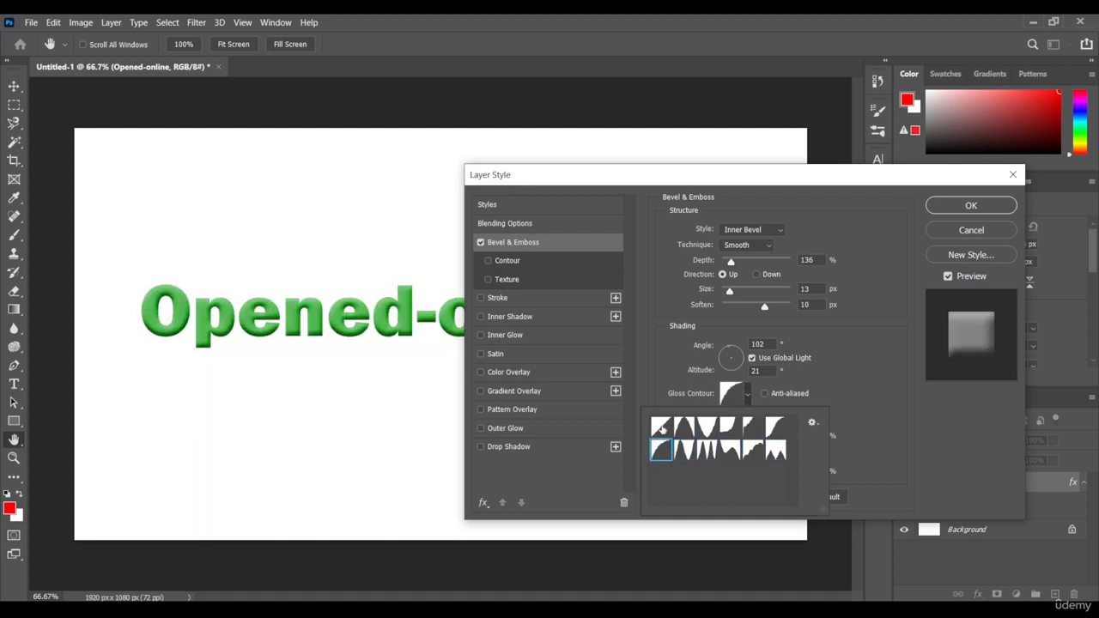
left_click(661, 426)
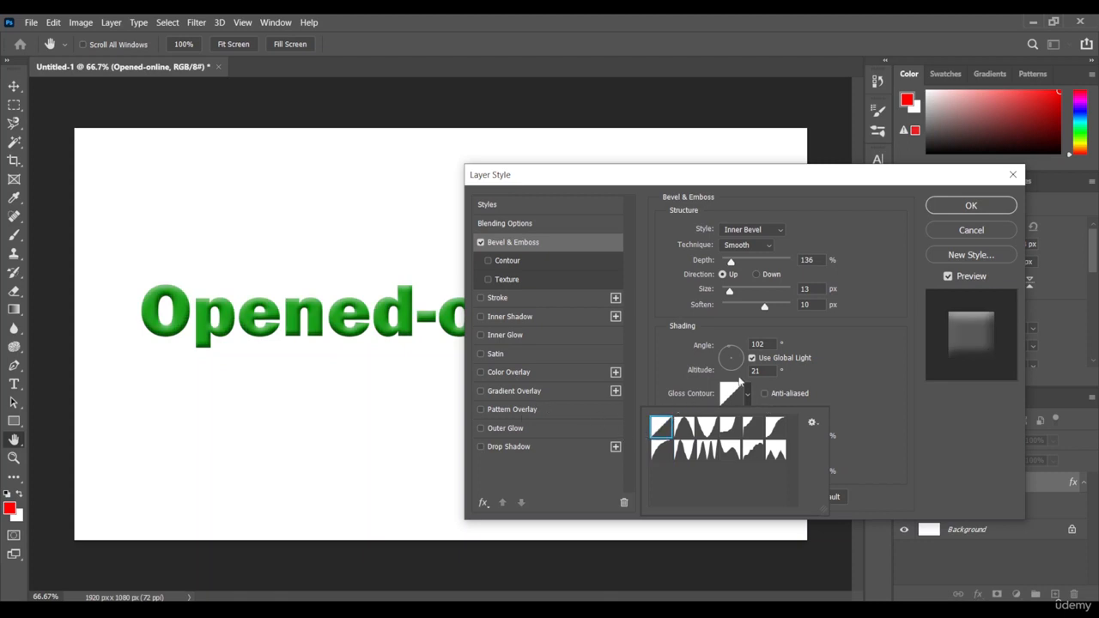
left_click(830, 382)
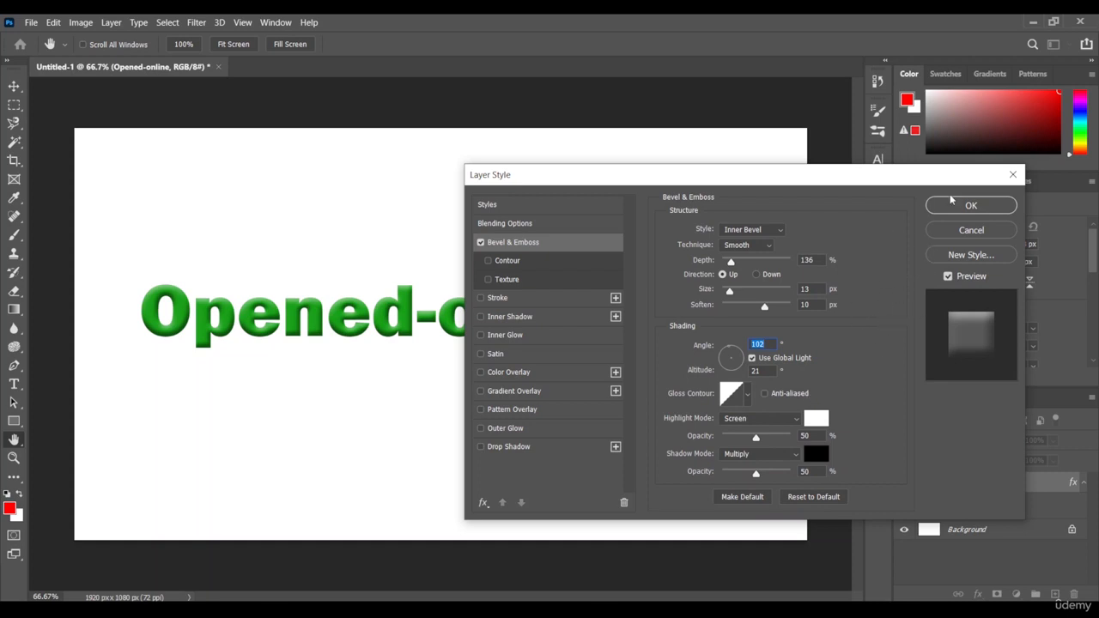
Apply the layer style, and compare the text with its Bevel & Emboss effect hidden and shown.
left_click(983, 212)
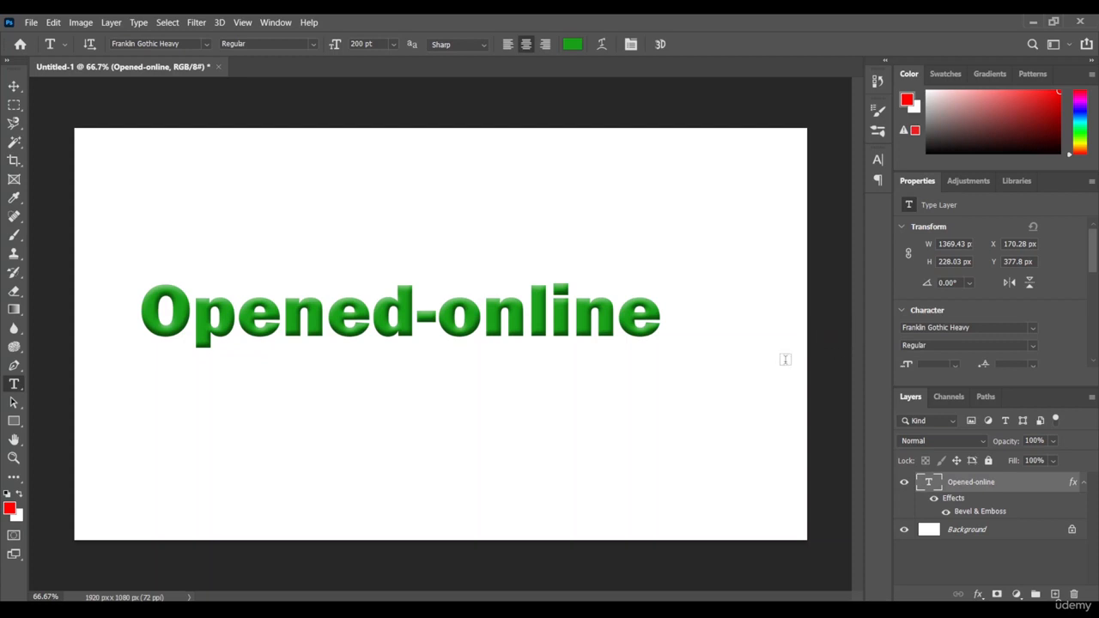
left_click(946, 512)
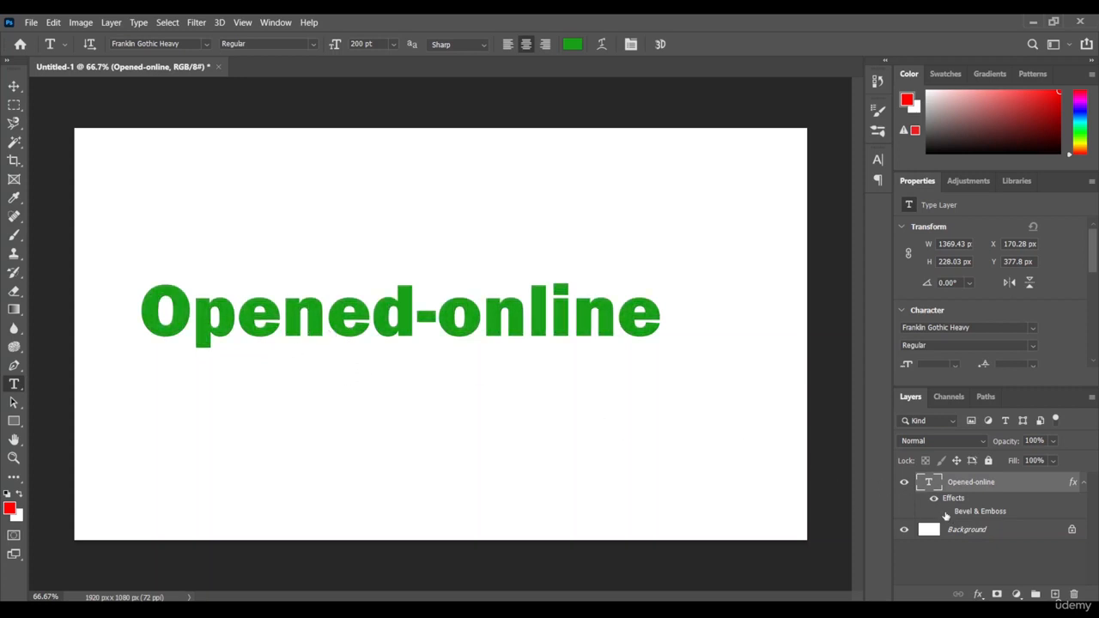
left_click(946, 512)
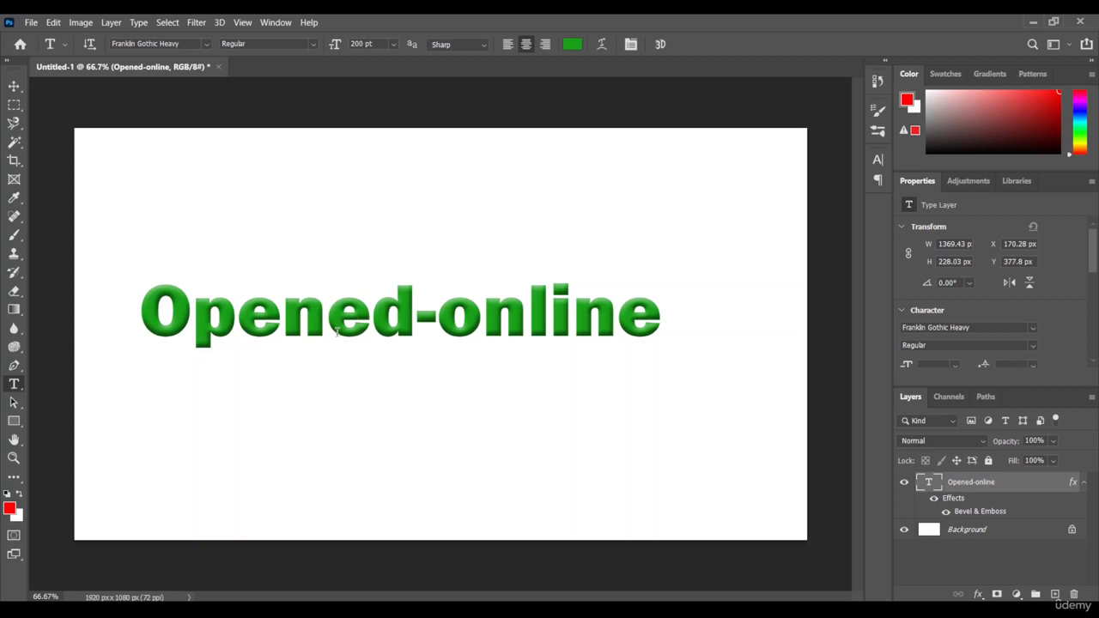